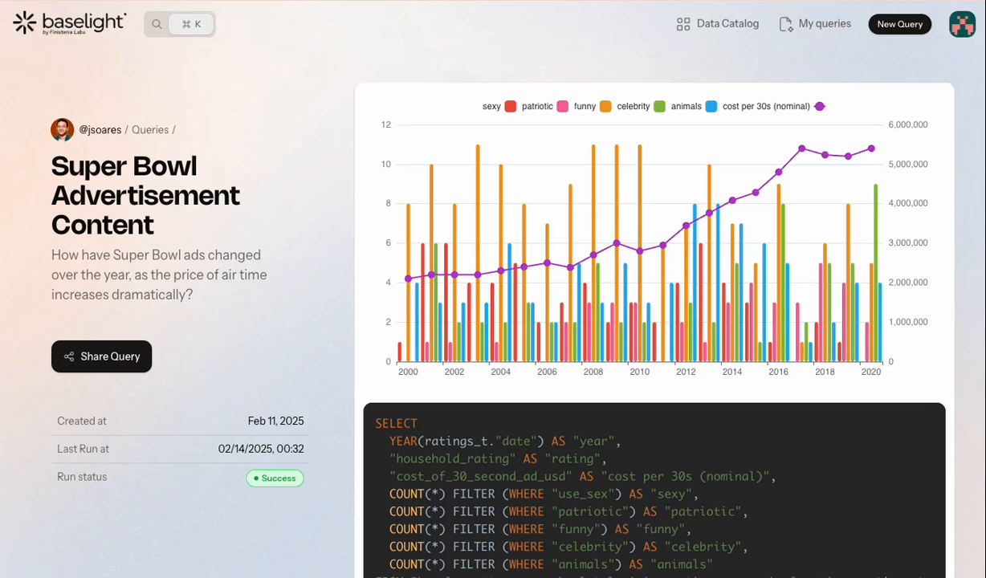
Search the data catalog for "super bowl television ratings"
{"action": "left_click", "coordinate": [47, 20]}
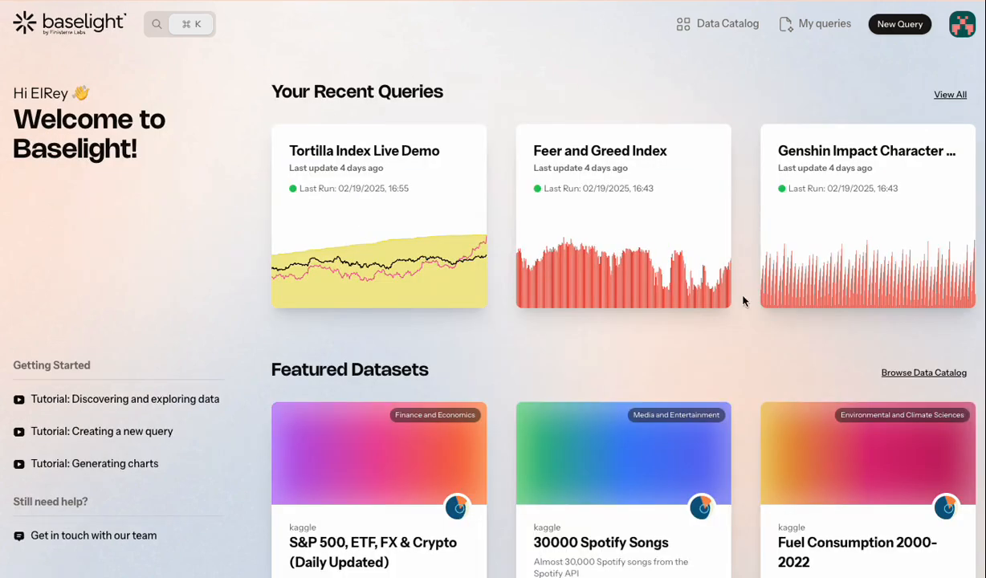
{"action": "left_click", "coordinate": [726, 33]}
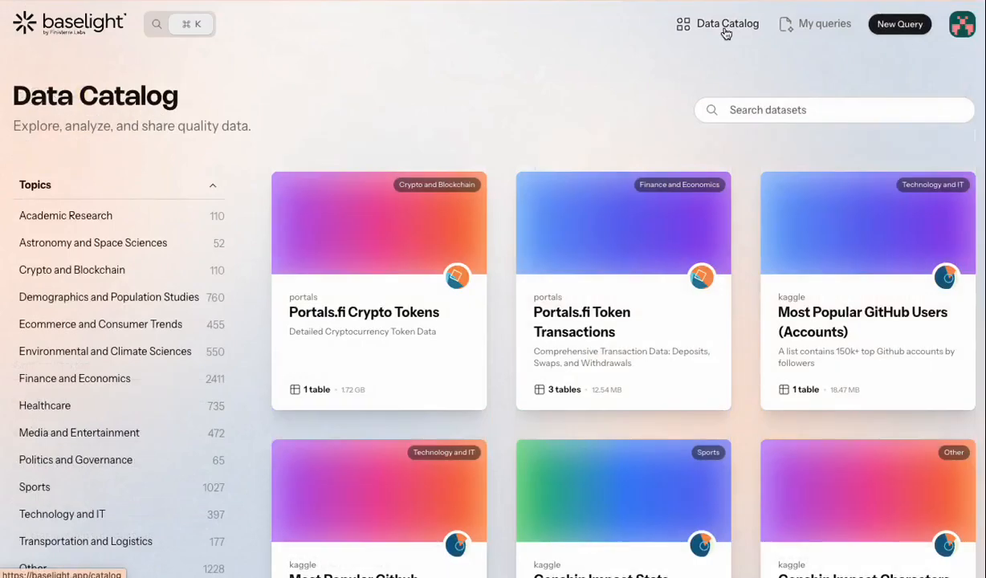
{"action": "left_click", "coordinate": [775, 110]}
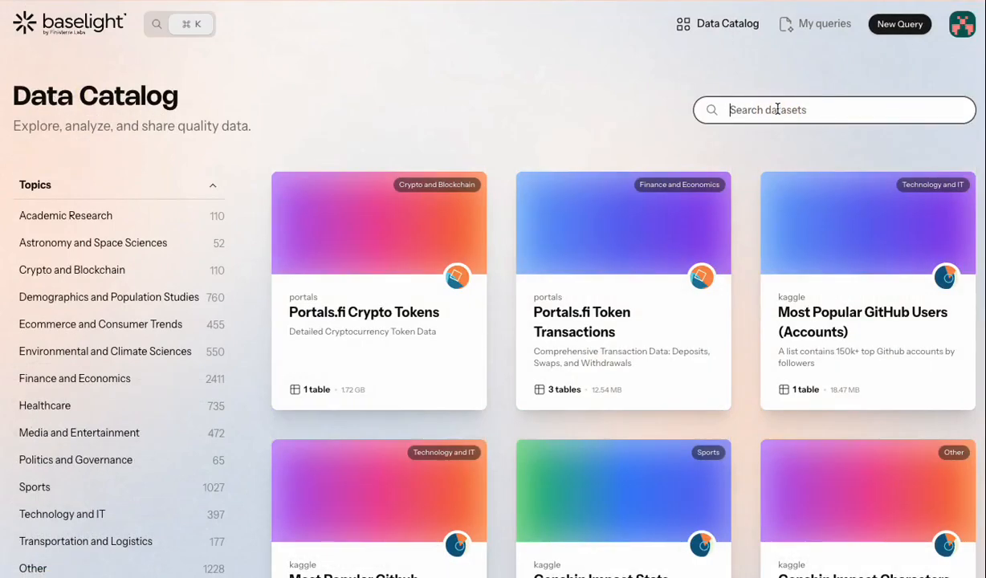
{"action": "type", "text": "super bowl tel"}
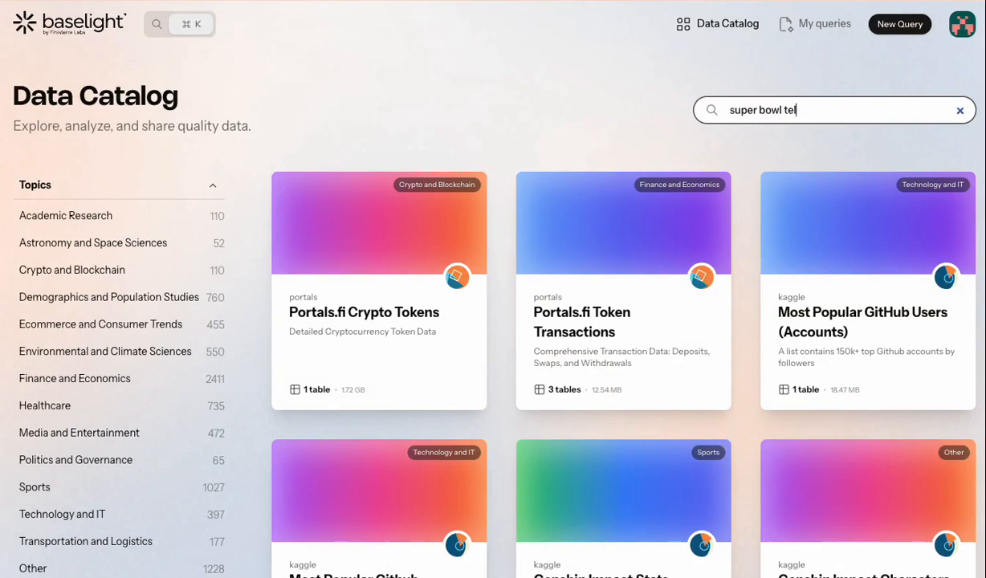
{"action": "type", "text": "evision ratings"}
{"action": "key", "text": "Return"}
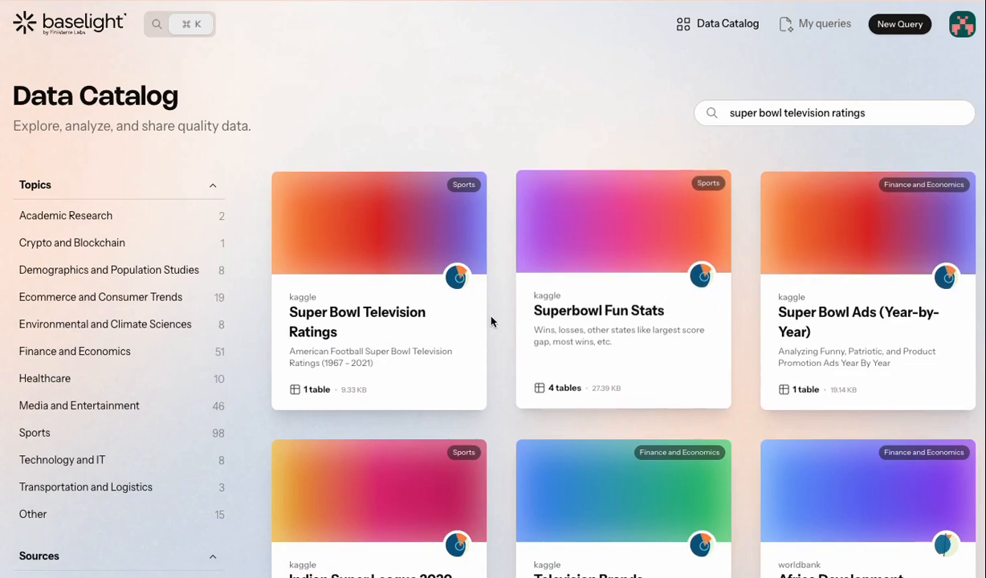
{"action": "scroll", "coordinate": [505, 383], "scroll_direction": "down", "scroll_amount": 1}
{"action": "scroll", "coordinate": [505, 383], "scroll_direction": "up", "scroll_amount": 1}
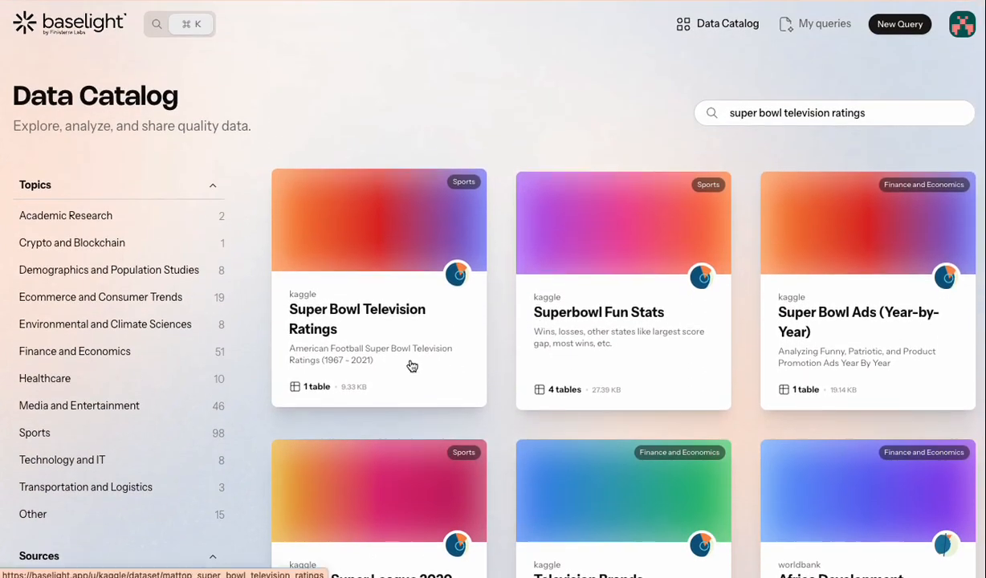
Open the Super Bowl Television Ratings dataset, skim its description, and display its table data
{"action": "left_click", "coordinate": [331, 313]}
{"action": "scroll", "coordinate": [475, 414], "scroll_direction": "down", "scroll_amount": 1}
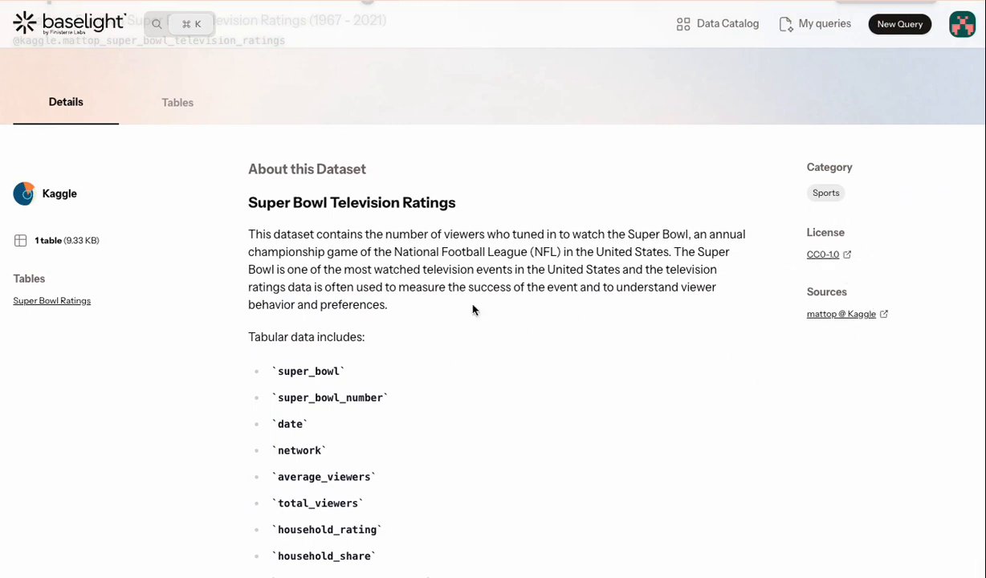
{"action": "scroll", "coordinate": [414, 297], "scroll_direction": "up", "scroll_amount": 1}
{"action": "left_click", "coordinate": [180, 214]}
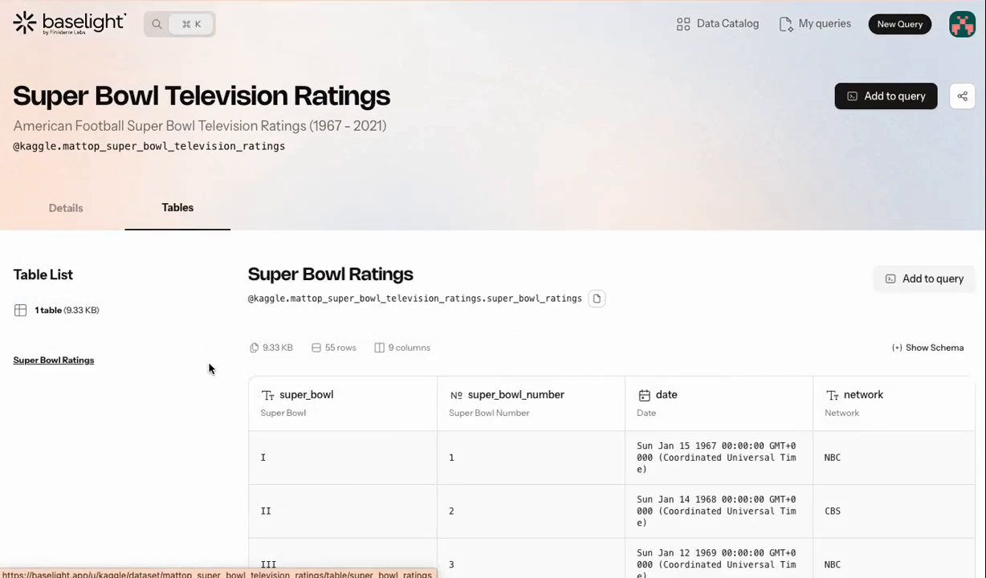
Examine the Super Bowl Ratings table's columns through cost_of_30_second_ad_usd and show the table's schema
{"action": "scroll", "coordinate": [209, 367], "scroll_direction": "down", "scroll_amount": 3}
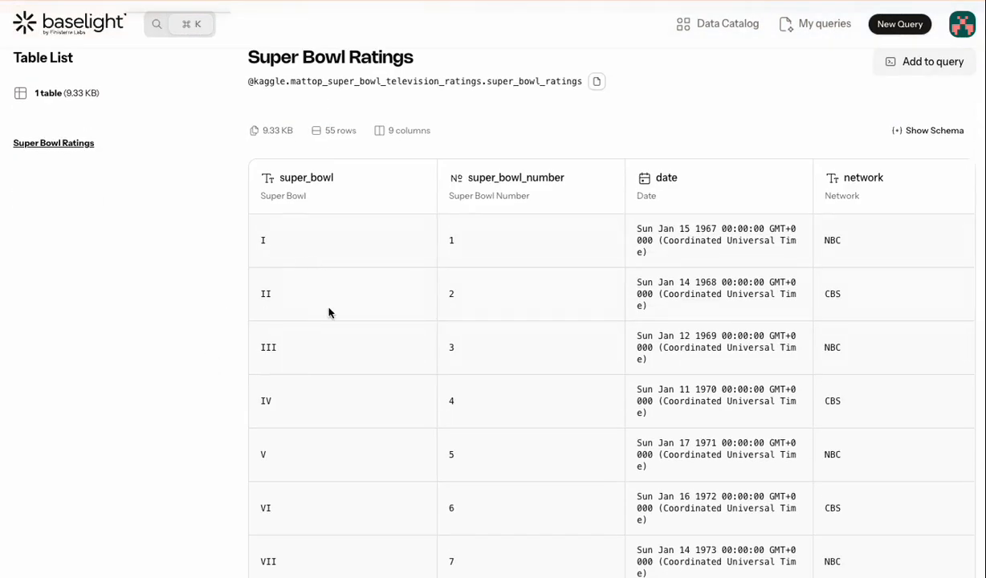
{"action": "scroll", "coordinate": [554, 305], "scroll_direction": "right", "scroll_amount": 5}
{"action": "scroll", "coordinate": [487, 296], "scroll_direction": "right", "scroll_amount": 8}
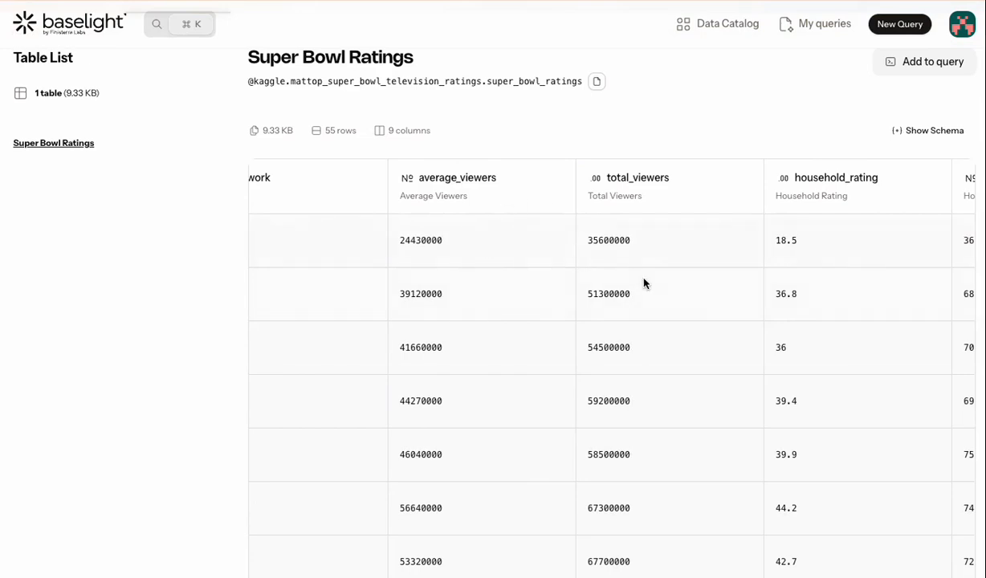
{"action": "scroll", "coordinate": [652, 253], "scroll_direction": "right", "scroll_amount": 7}
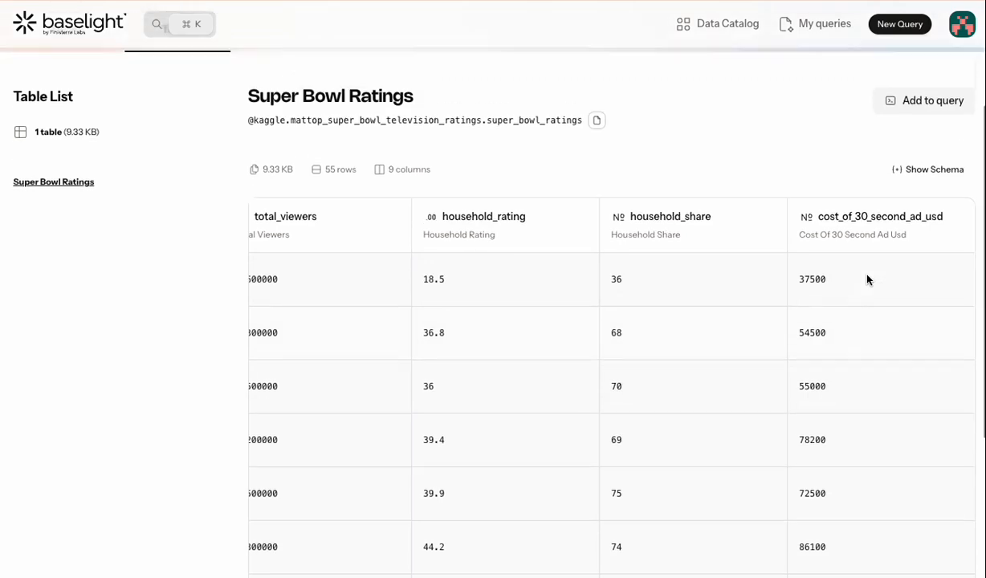
{"action": "scroll", "coordinate": [866, 279], "scroll_direction": "up", "scroll_amount": 2}
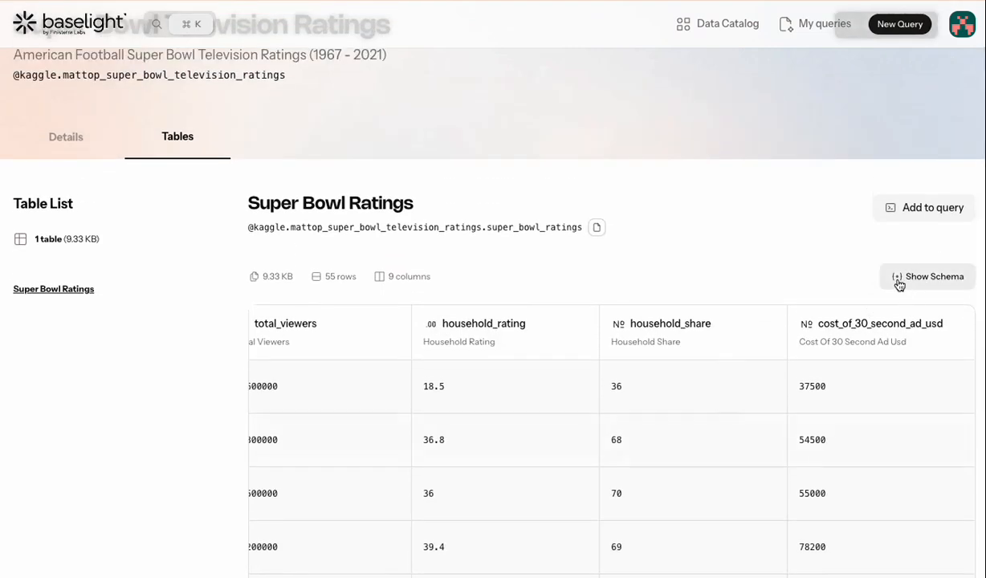
{"action": "left_click", "coordinate": [898, 280]}
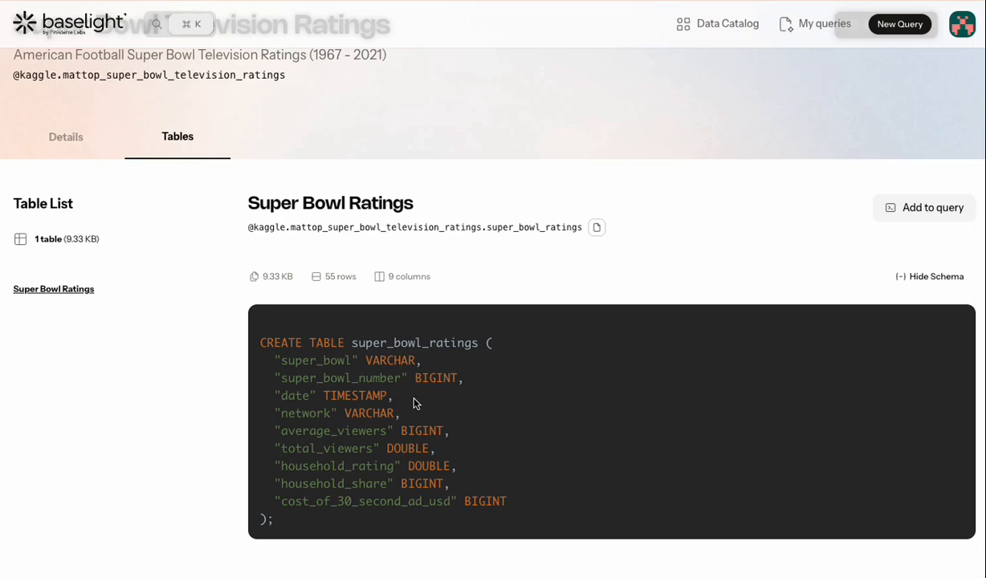
Add the Super Bowl Ratings table to a new public query titled "Super Bowl Insights" with the description "Changes of ads and costs over time"
{"action": "left_click", "coordinate": [907, 206]}
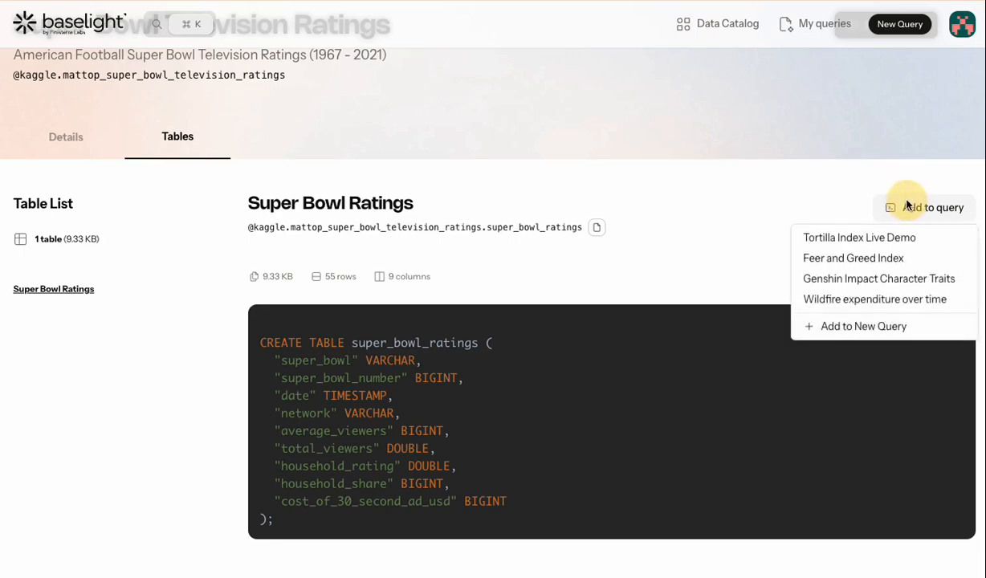
{"action": "left_click", "coordinate": [884, 327]}
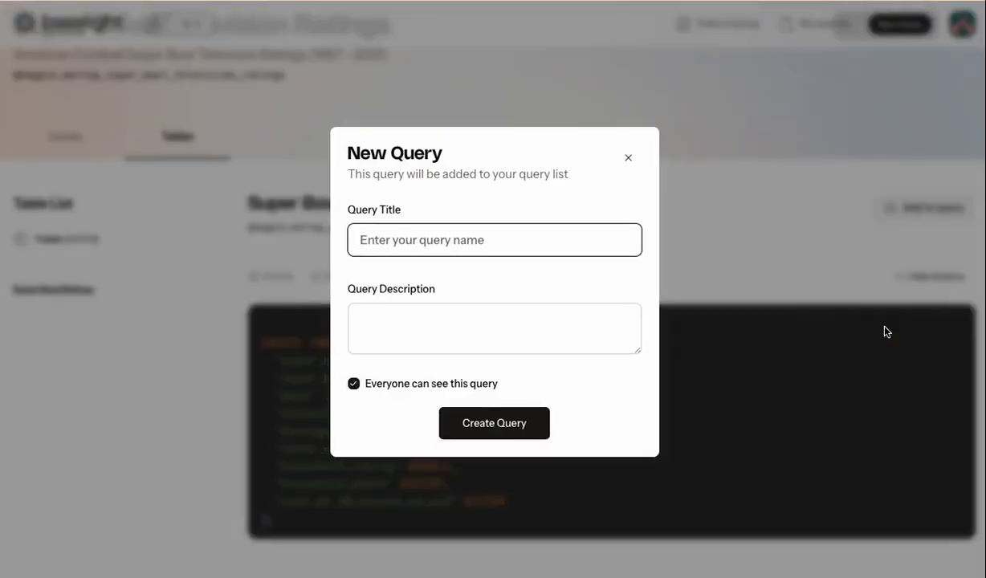
{"action": "type", "text": "Super Bowl Insights"}
{"action": "key", "text": "Tab"}
{"action": "type", "text": "Changes of ads and costs over time"}
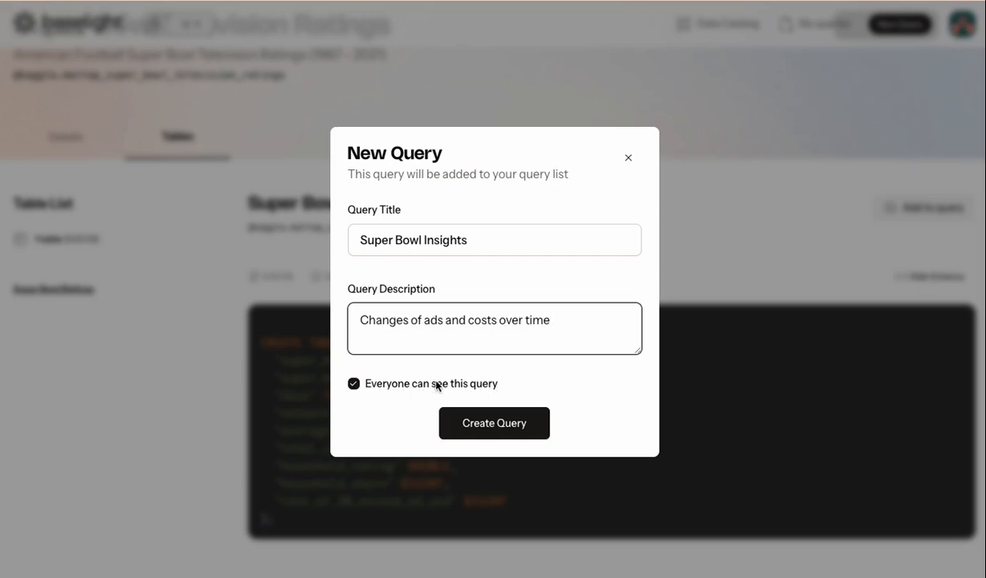
{"action": "left_click", "coordinate": [354, 385]}
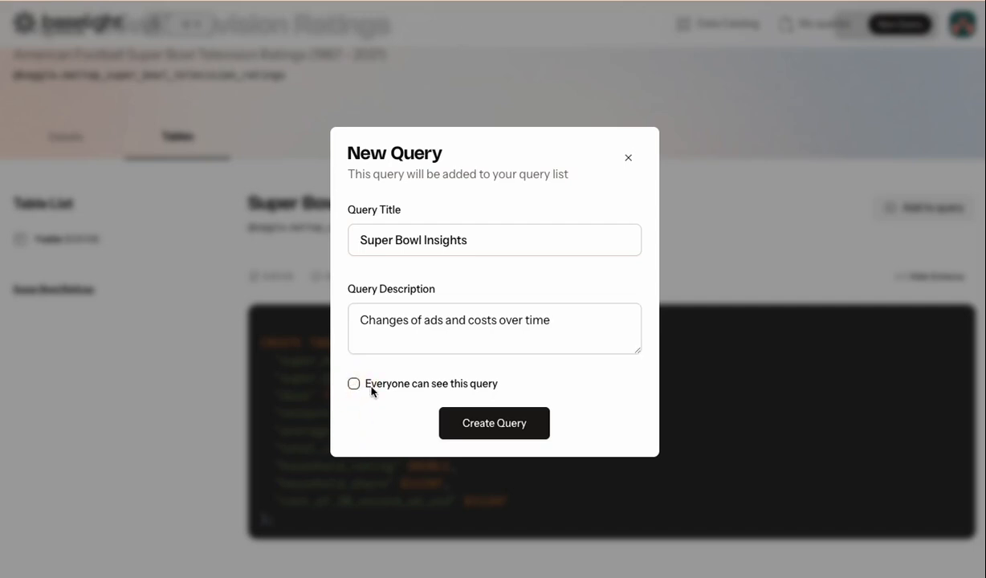
{"action": "left_click", "coordinate": [354, 385]}
{"action": "left_click", "coordinate": [521, 421]}
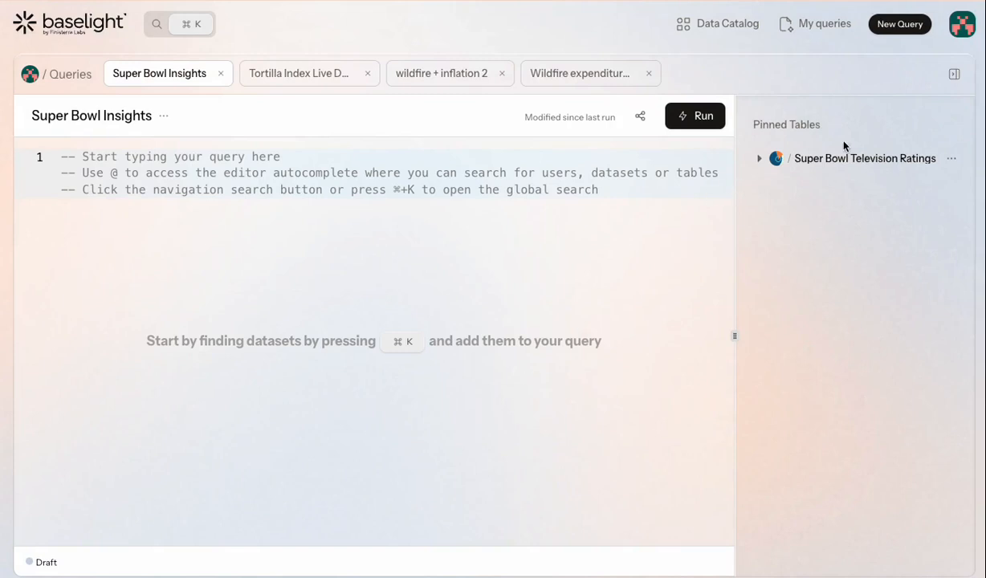
Expand the pinned Super Bowl Television Ratings dataset and its Super Bowl Ratings table to list the columns
{"action": "left_click", "coordinate": [760, 162]}
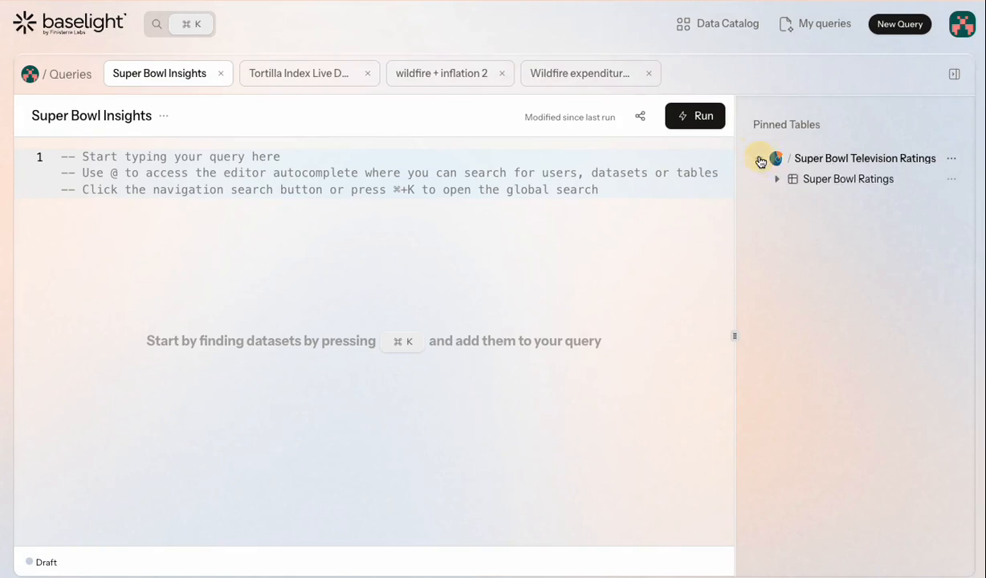
{"action": "left_click", "coordinate": [777, 182]}
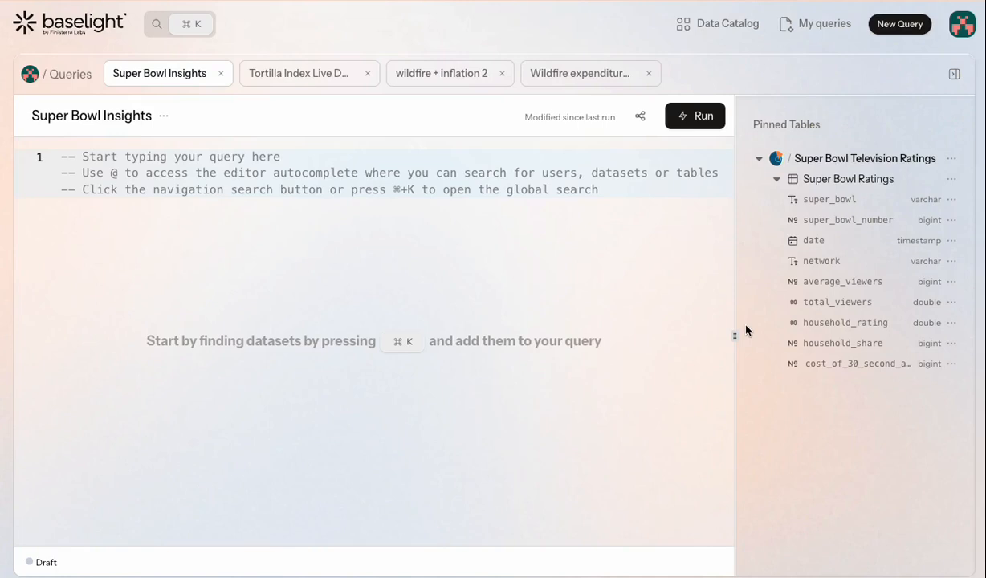
Use the global dataset search to find "super bowl ads"
{"action": "left_click", "coordinate": [206, 36]}
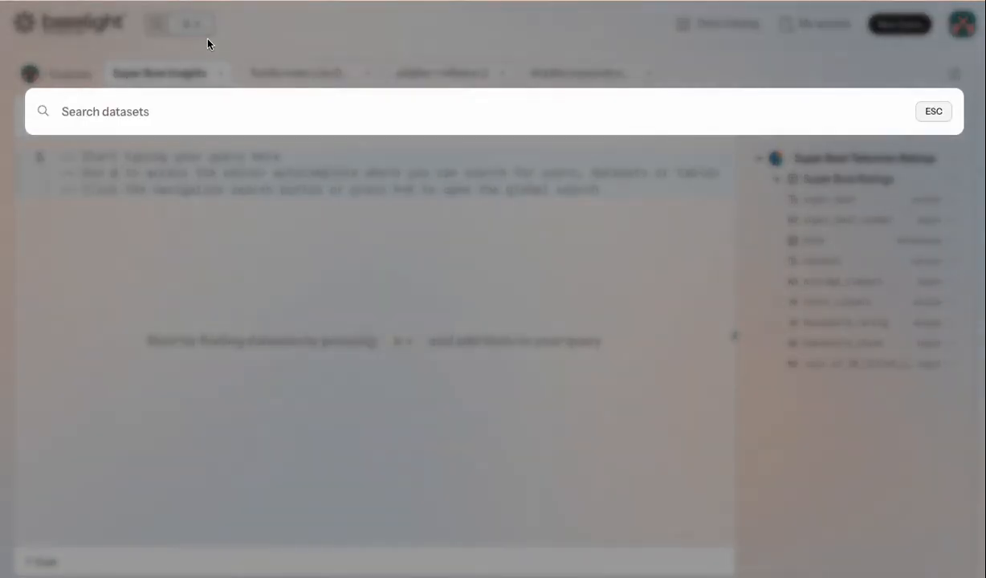
{"action": "type", "text": "supber bow"}
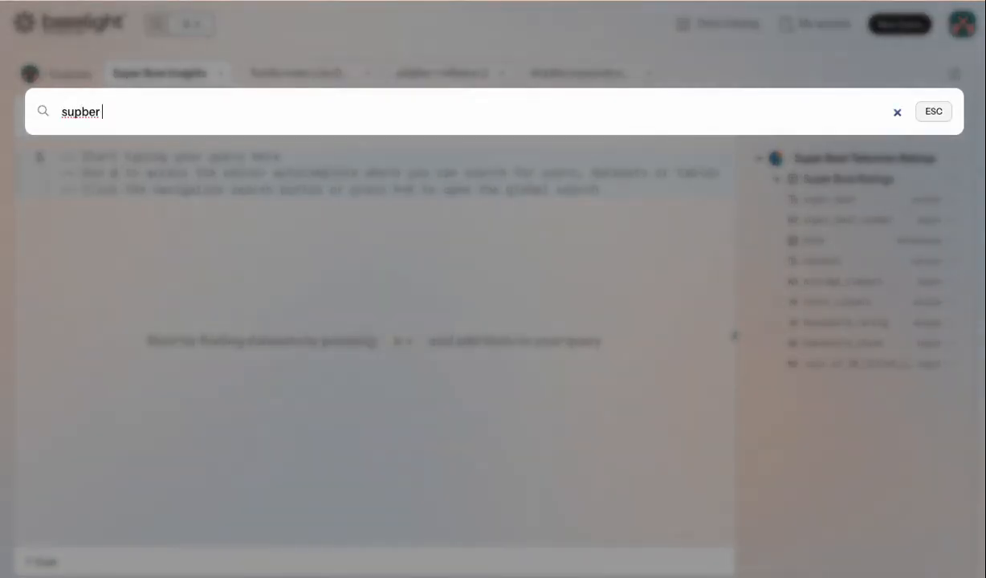
{"action": "key", "text": "BackSpace"}
{"action": "key", "text": "BackSpace"}
{"action": "key", "text": "BackSpace"}
{"action": "key", "text": "BackSpace"}
{"action": "key", "text": "BackSpace"}
{"action": "key", "text": "BackSpace"}
{"action": "key", "text": "BackSpace"}
{"action": "type", "text": "er bowl ads"}
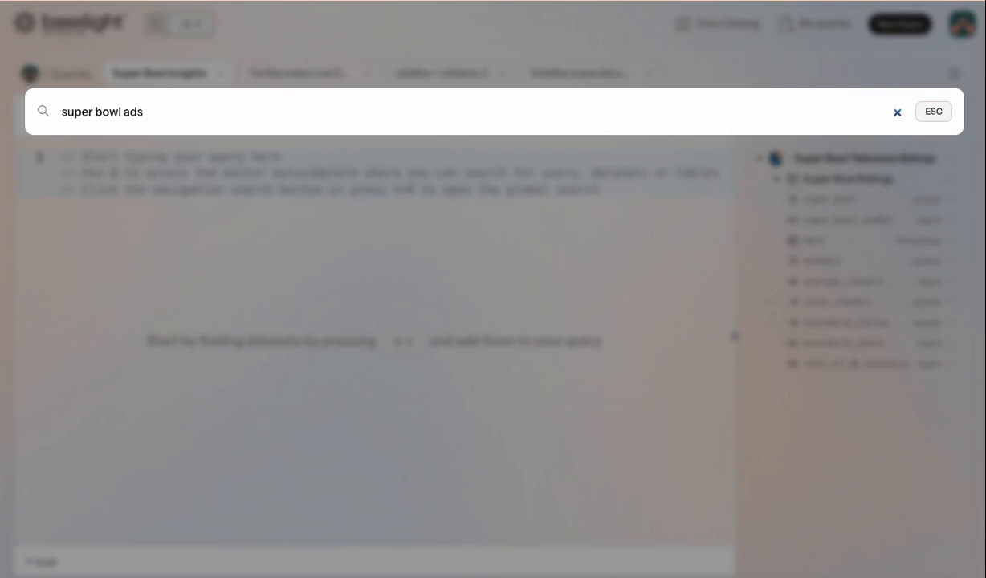
{"action": "key", "text": "Return"}
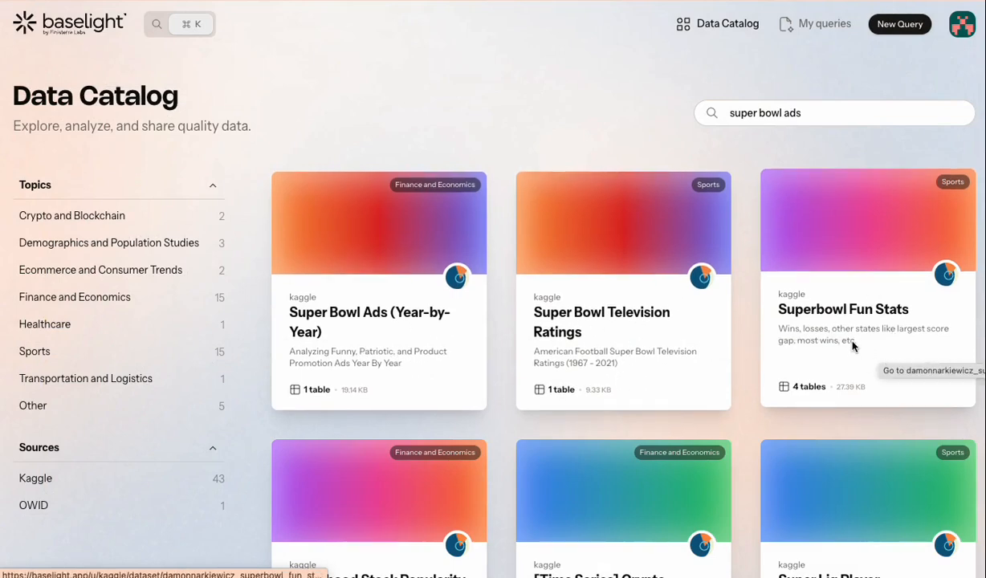
Open the Super Bowl Ads (Year-by-Year) dataset, read its description, and display its table data
{"action": "left_click", "coordinate": [378, 304]}
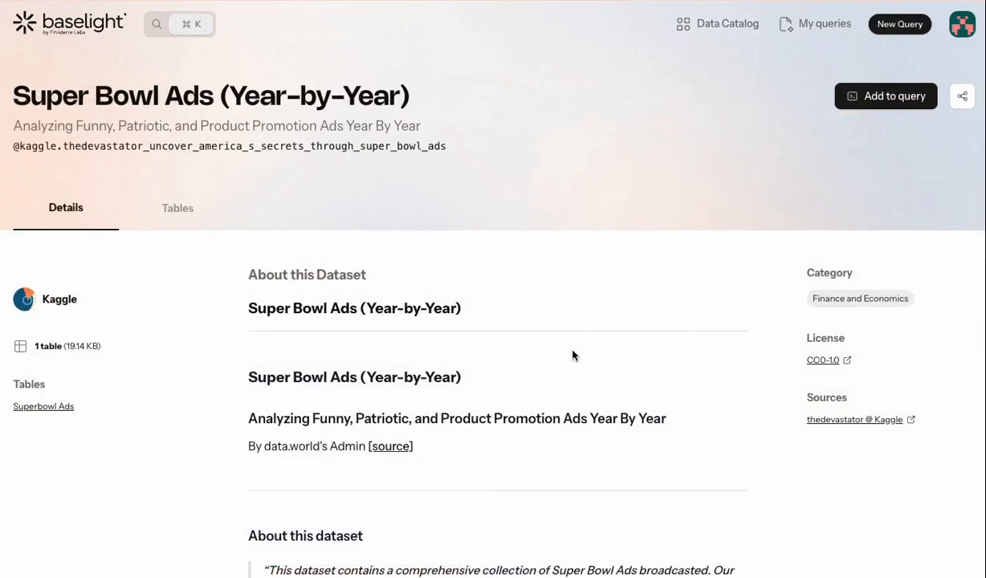
{"action": "scroll", "coordinate": [574, 354], "scroll_direction": "down", "scroll_amount": 2}
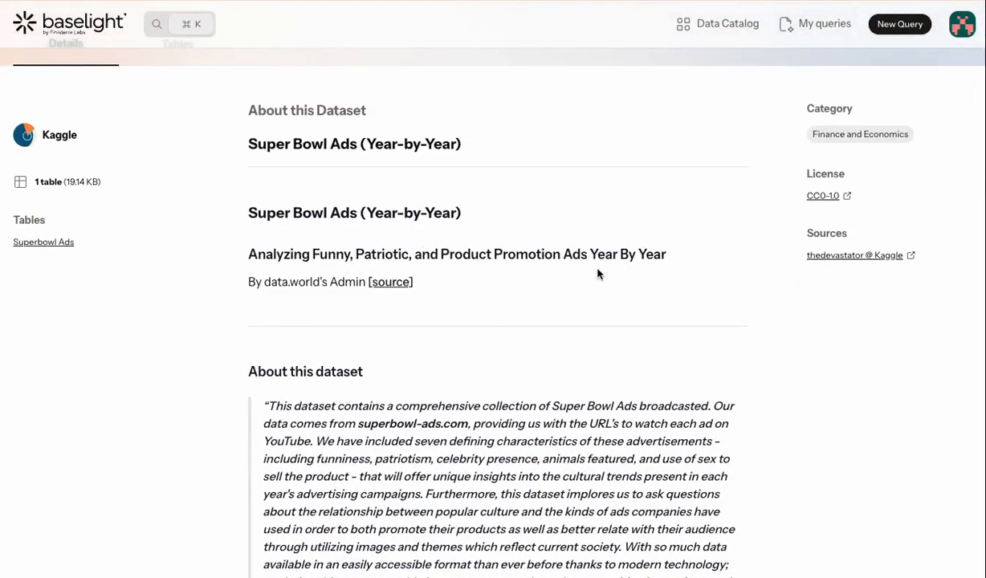
{"action": "scroll", "coordinate": [599, 273], "scroll_direction": "down", "scroll_amount": 4}
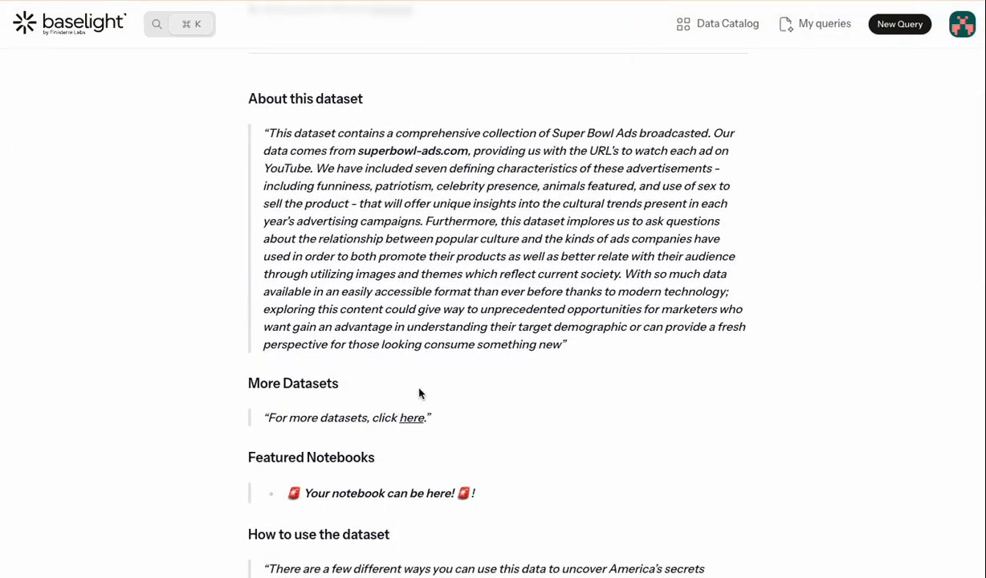
{"action": "scroll", "coordinate": [470, 351], "scroll_direction": "up", "scroll_amount": 5}
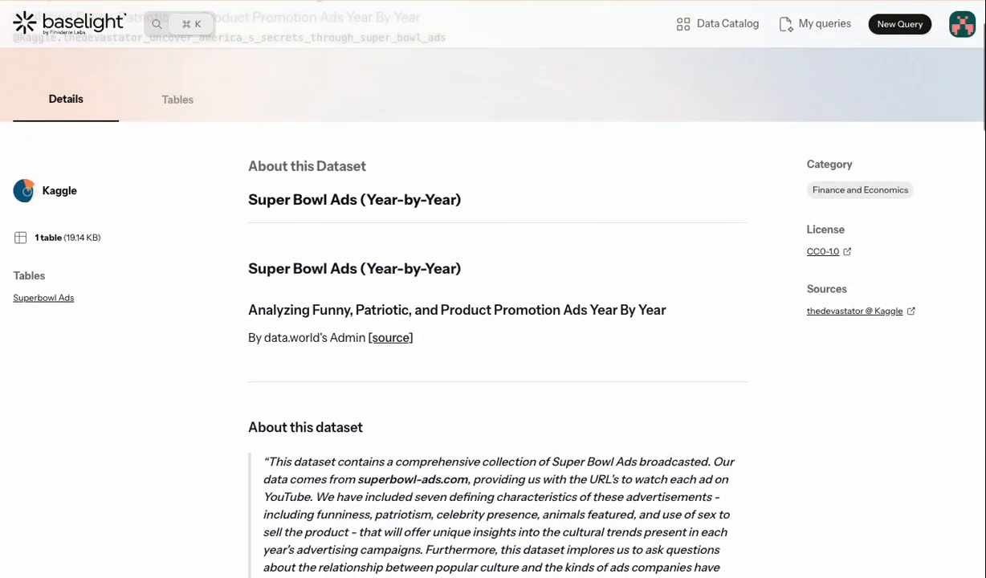
{"action": "left_click", "coordinate": [167, 118]}
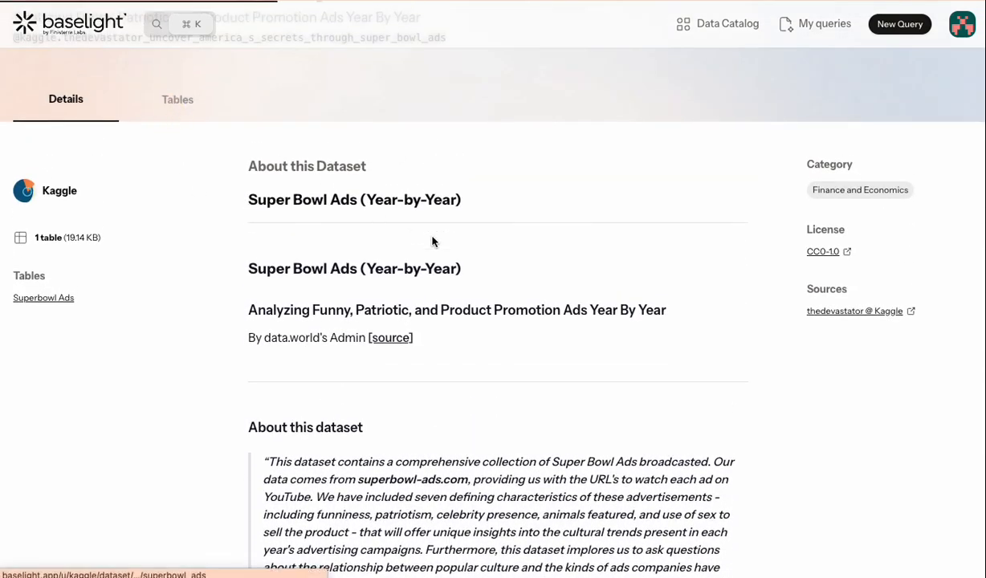
Examine the Superbowl Ads table's columns, from index, year and brand across to the ad characteristics ending with use_sex
{"action": "scroll", "coordinate": [514, 369], "scroll_direction": "down", "scroll_amount": 3}
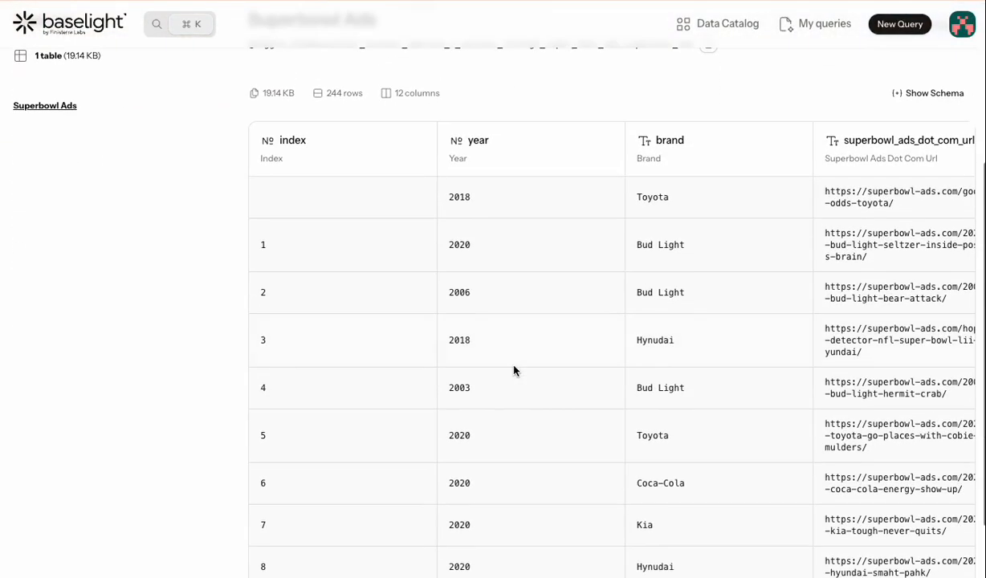
{"action": "scroll", "coordinate": [522, 327], "scroll_direction": "right", "scroll_amount": 5}
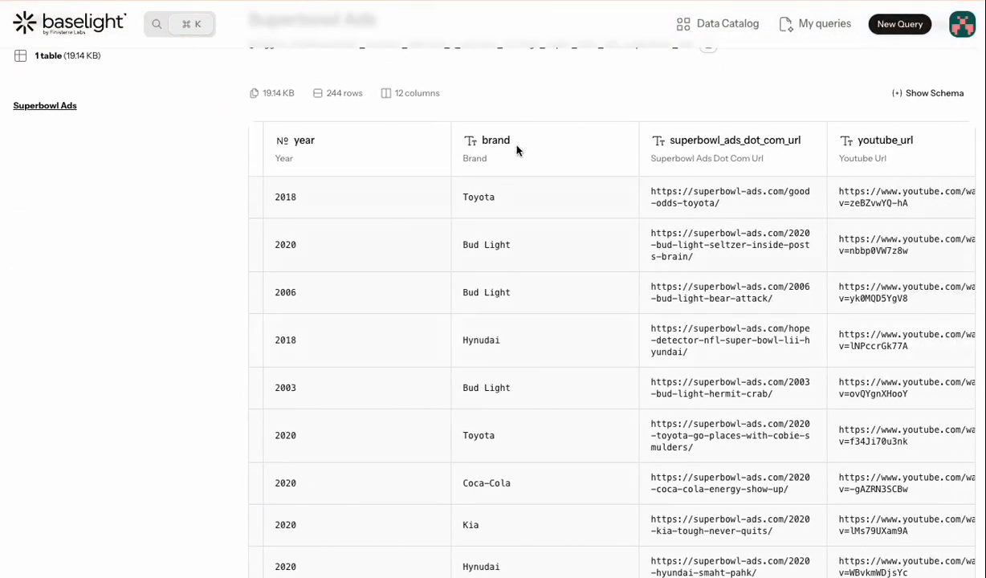
{"action": "scroll", "coordinate": [551, 344], "scroll_direction": "right", "scroll_amount": 10}
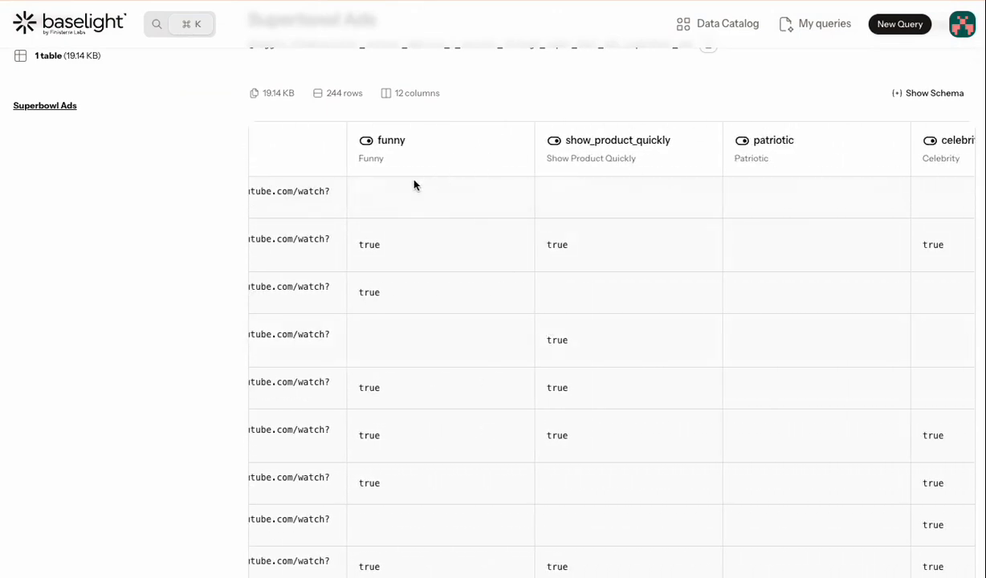
{"action": "scroll", "coordinate": [606, 176], "scroll_direction": "right", "scroll_amount": 2}
{"action": "scroll", "coordinate": [613, 178], "scroll_direction": "right", "scroll_amount": 2}
{"action": "scroll", "coordinate": [517, 183], "scroll_direction": "right", "scroll_amount": 5}
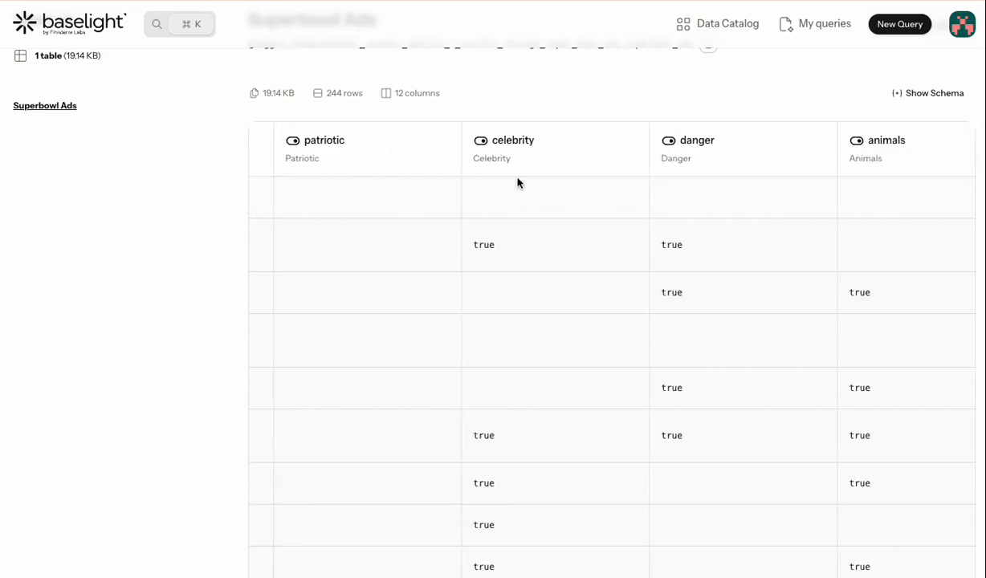
{"action": "scroll", "coordinate": [831, 167], "scroll_direction": "right", "scroll_amount": 4}
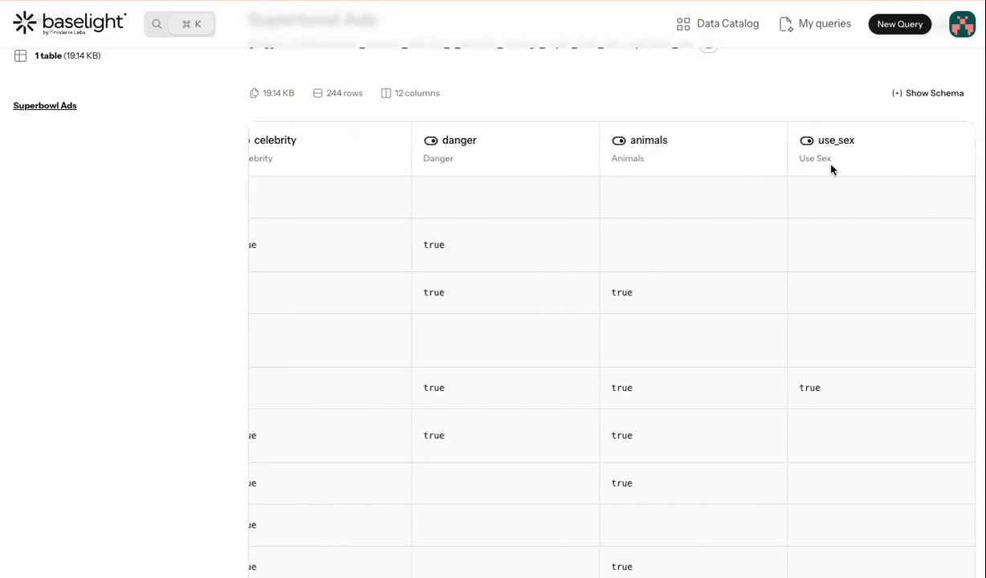
{"action": "scroll", "coordinate": [742, 309], "scroll_direction": "left", "scroll_amount": 20}
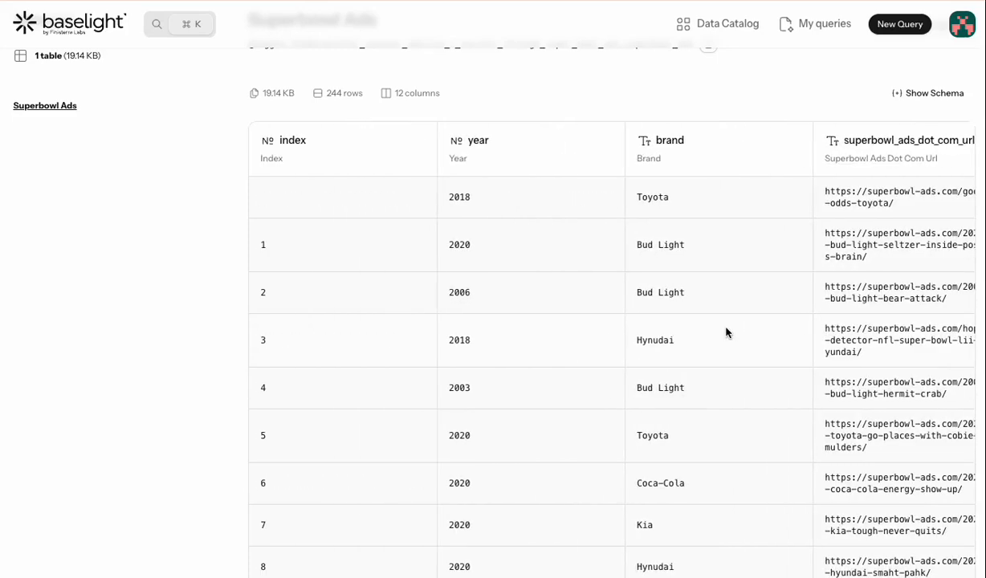
Add the Superbowl Ads table to the Super Bowl Insights query and open that query
{"action": "scroll", "coordinate": [726, 331], "scroll_direction": "up", "scroll_amount": 3}
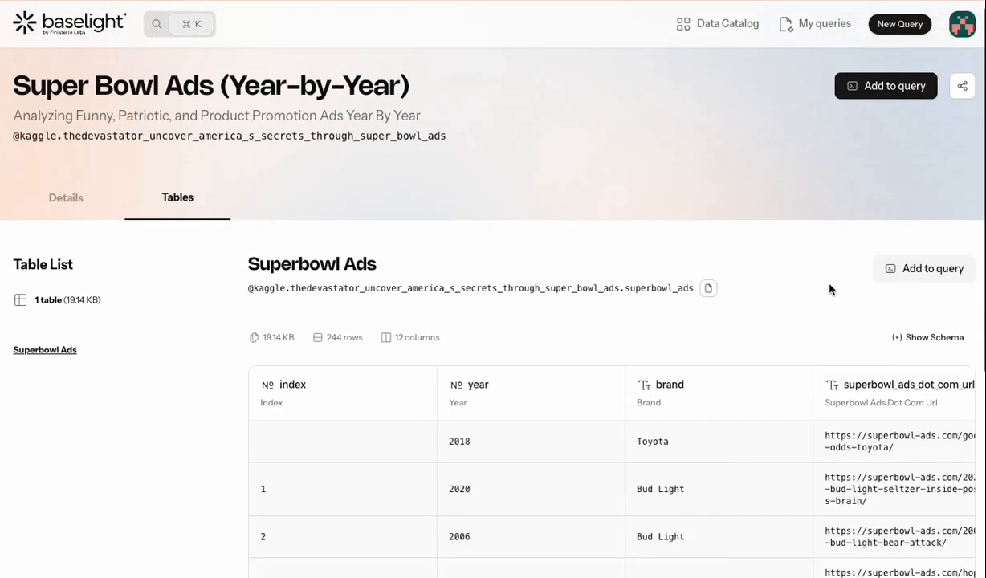
{"action": "left_click", "coordinate": [907, 270]}
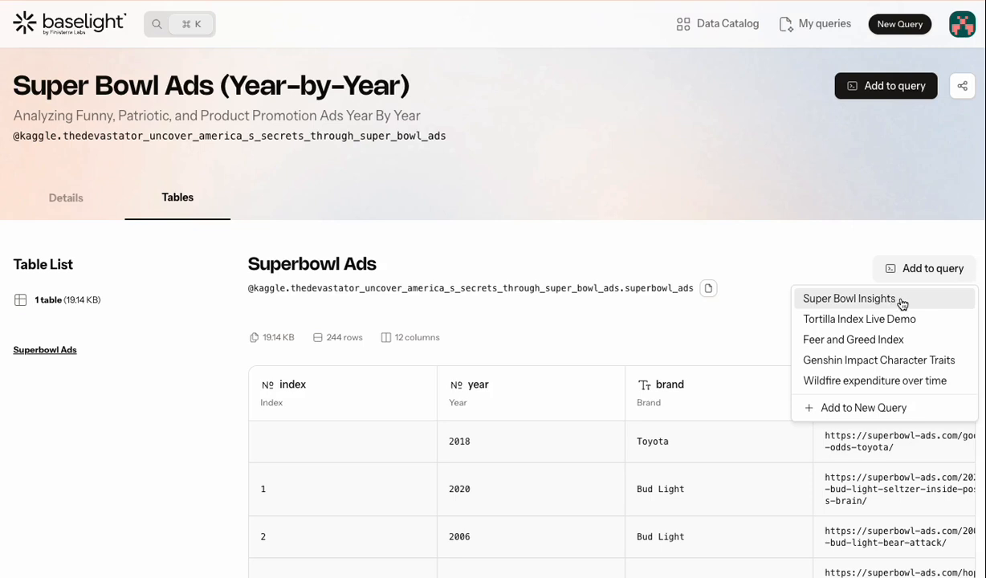
{"action": "left_click", "coordinate": [897, 299]}
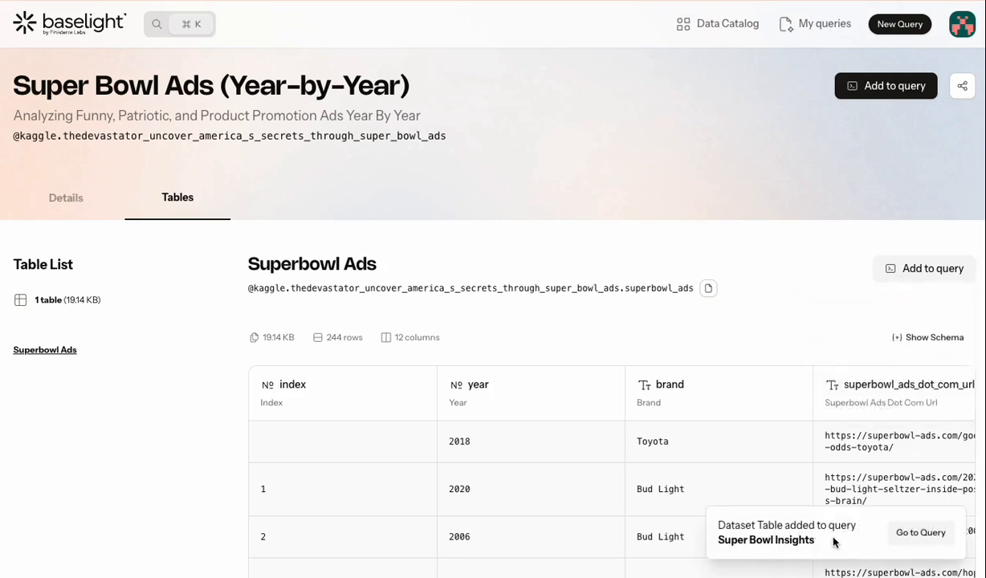
{"action": "left_click", "coordinate": [912, 533]}
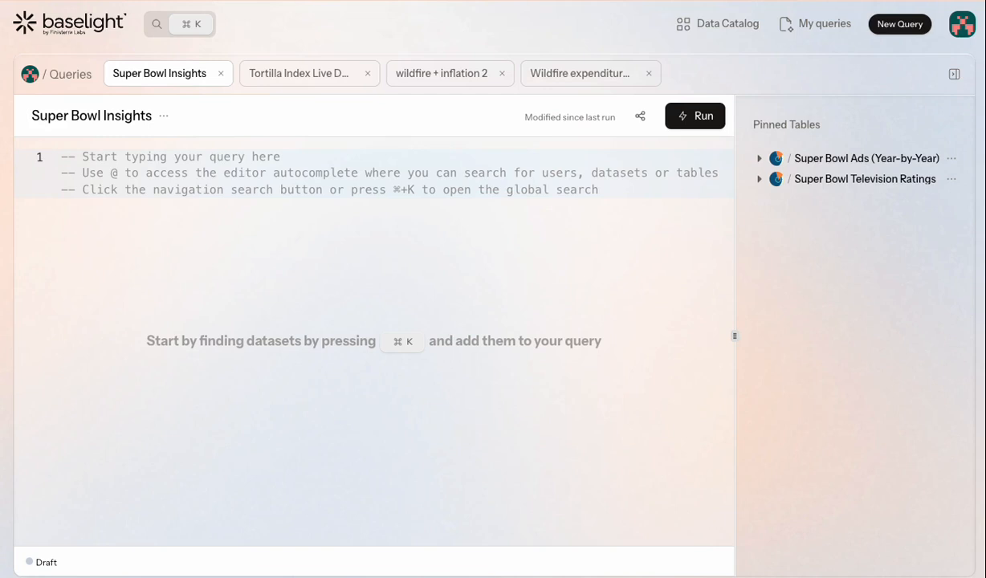
Paste the SQL left-joining ratings with ads, counting ad characteristics per year from 2000 to 2020, and expand the pinned Superbowl Ads table's columns
{"action": "left_click", "coordinate": [333, 187]}
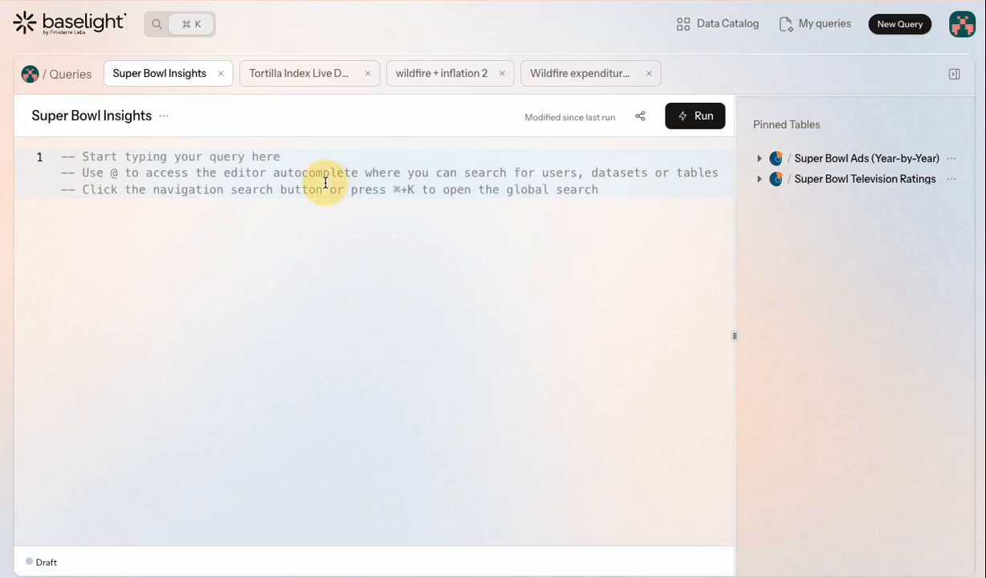
{"action": "key", "text": "super+v"}
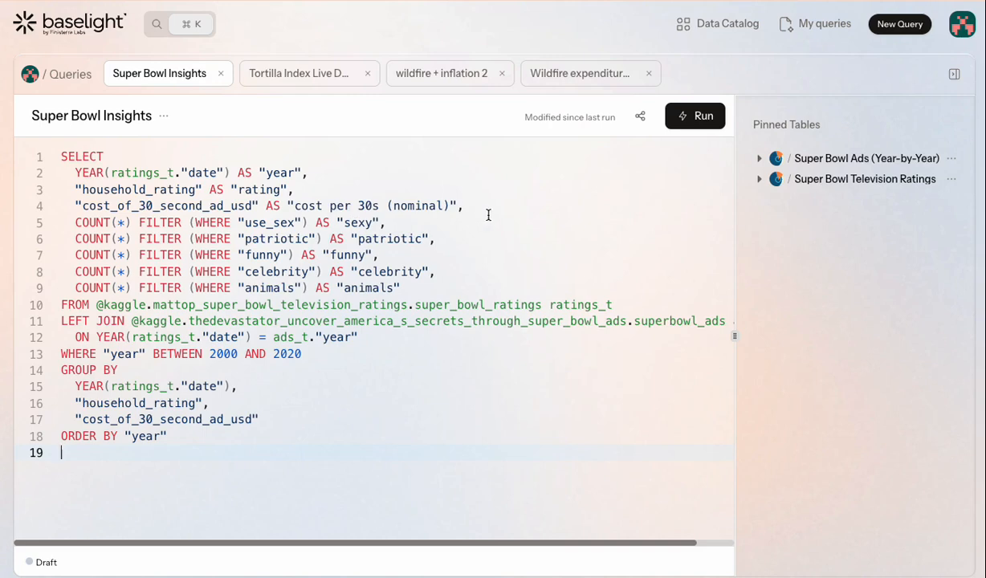
{"action": "left_click", "coordinate": [760, 159]}
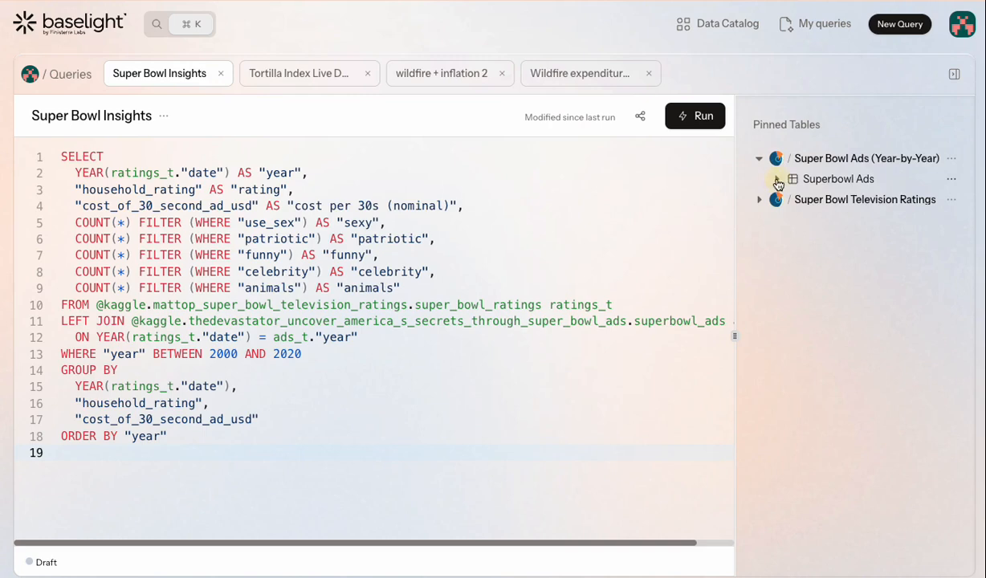
{"action": "left_click", "coordinate": [776, 179]}
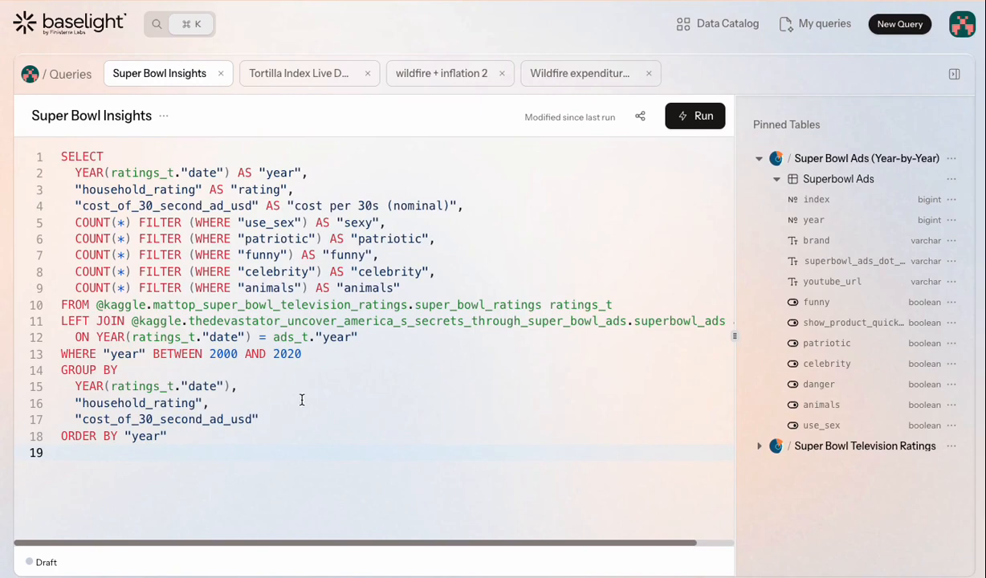
Run the Super Bowl Insights query and enlarge the results area to show more rows
{"action": "left_click", "coordinate": [706, 119]}
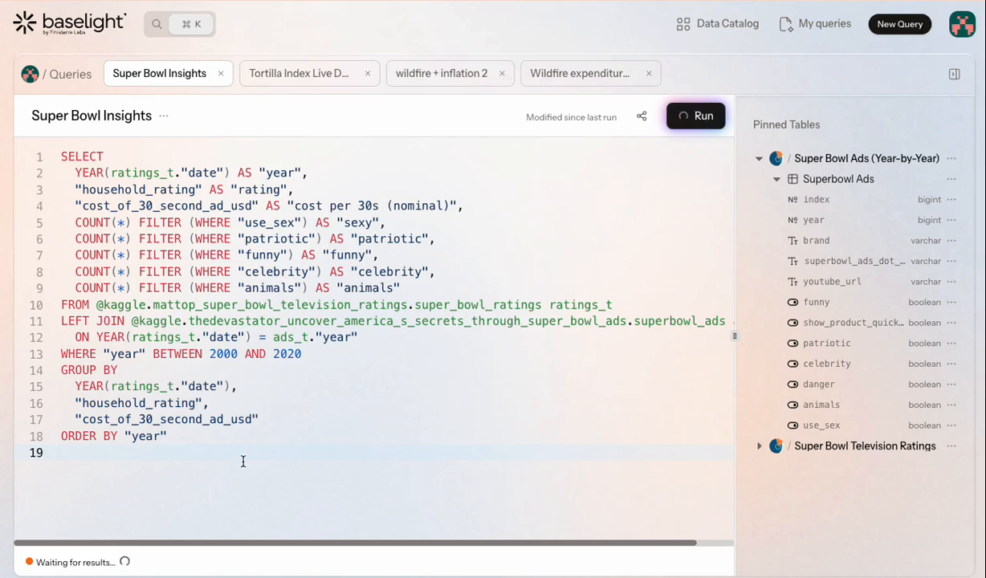
{"action": "mouse_move", "coordinate": [50, 562]}
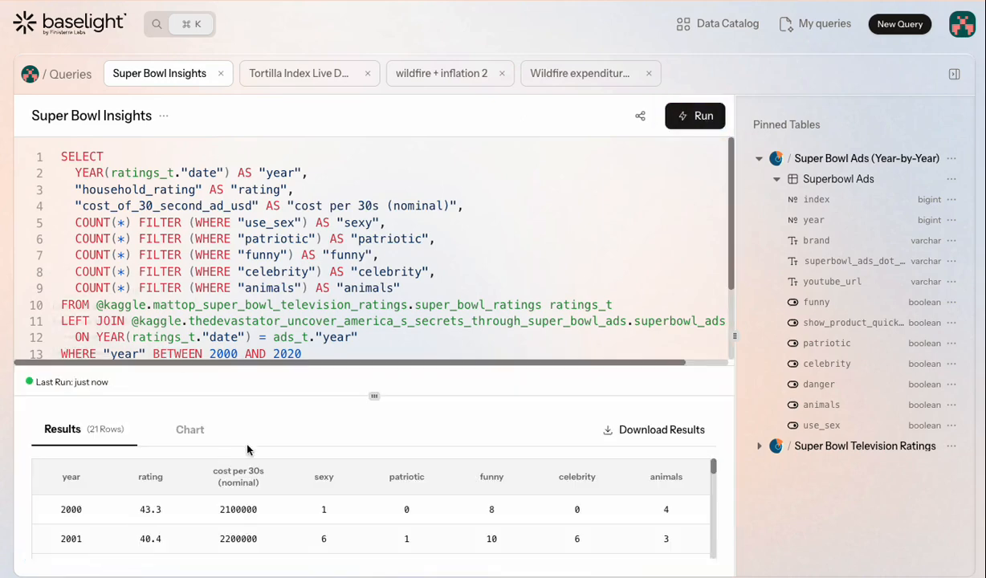
{"action": "left_click_drag", "start_coordinate": [374, 389], "coordinate": [395, 228]}
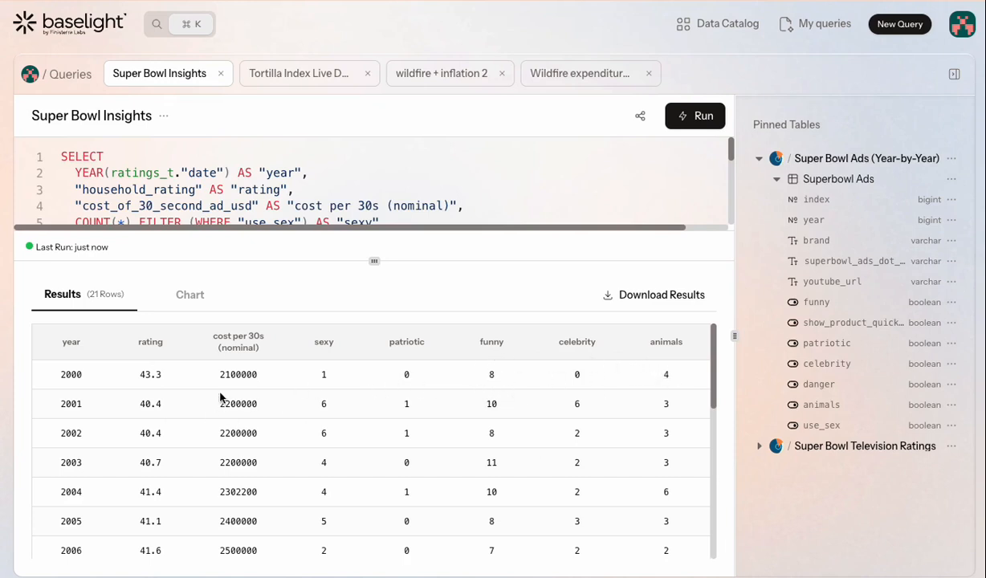
Look through the yearly result rows and check the file formats offered for downloading the results
{"action": "scroll", "coordinate": [401, 442], "scroll_direction": "down", "scroll_amount": 10}
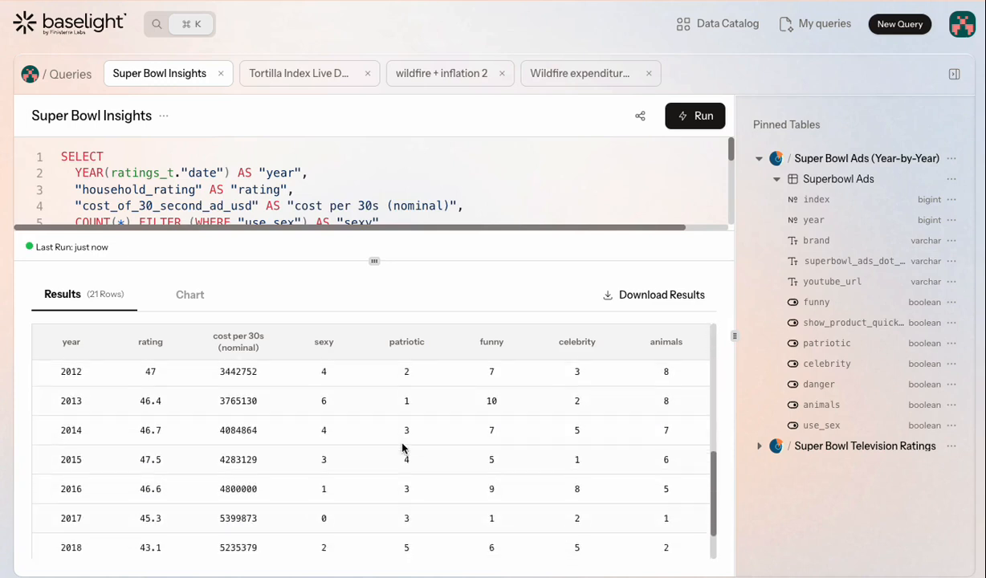
{"action": "scroll", "coordinate": [403, 448], "scroll_direction": "up", "scroll_amount": 10}
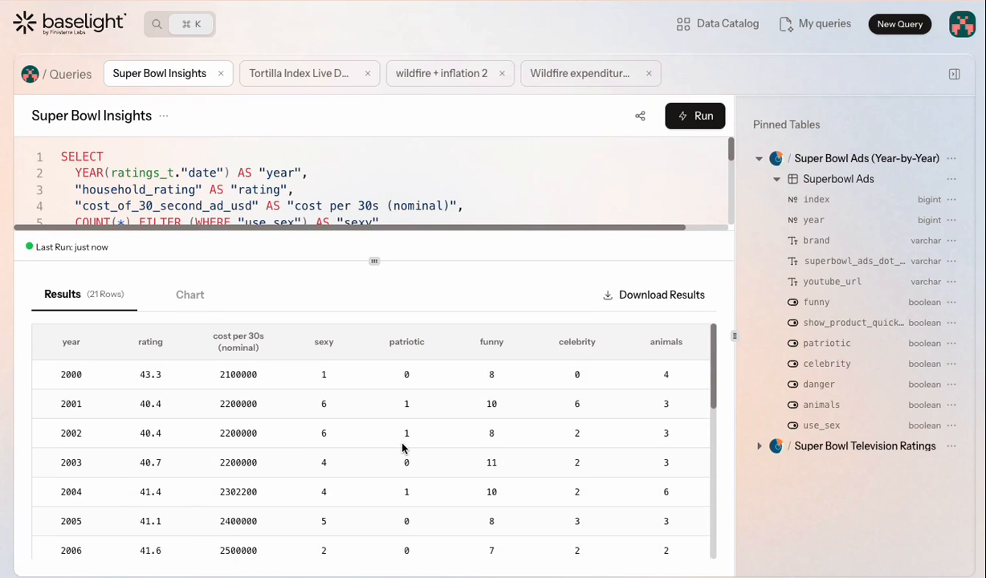
{"action": "left_click", "coordinate": [658, 298]}
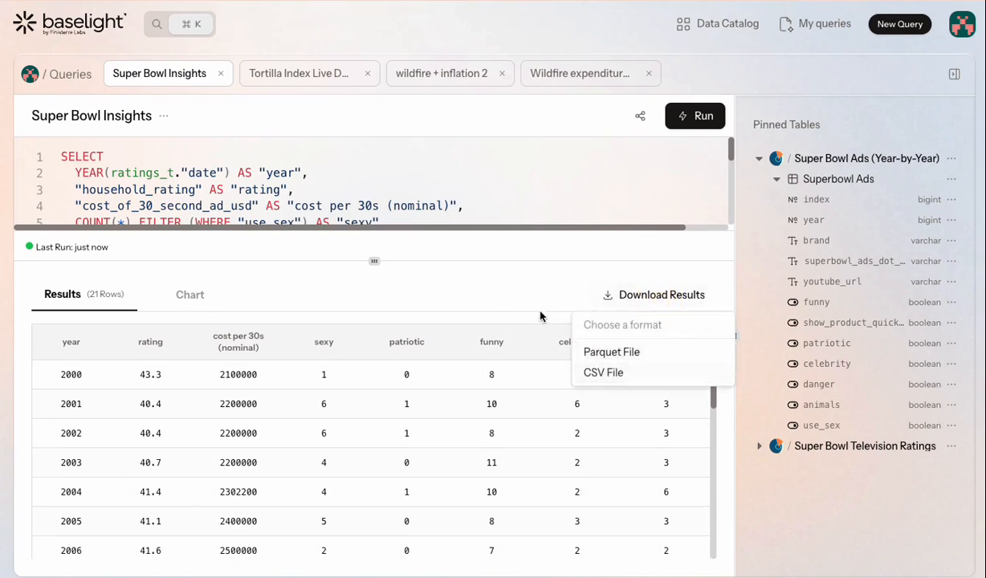
{"action": "left_click", "coordinate": [472, 310]}
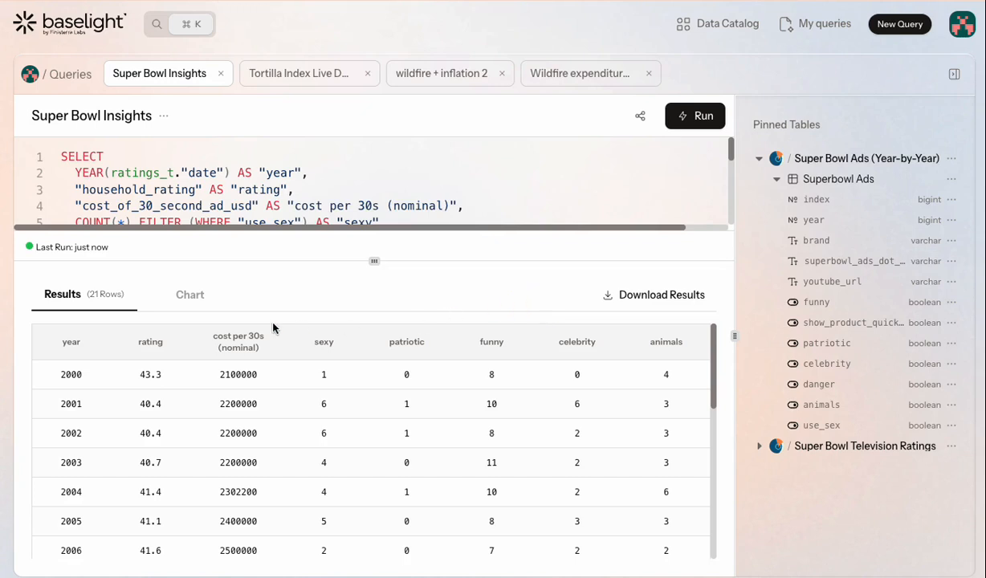
Switch the results to the chart view and set the chart's axis orientation to Horizontal
{"action": "left_click", "coordinate": [206, 307]}
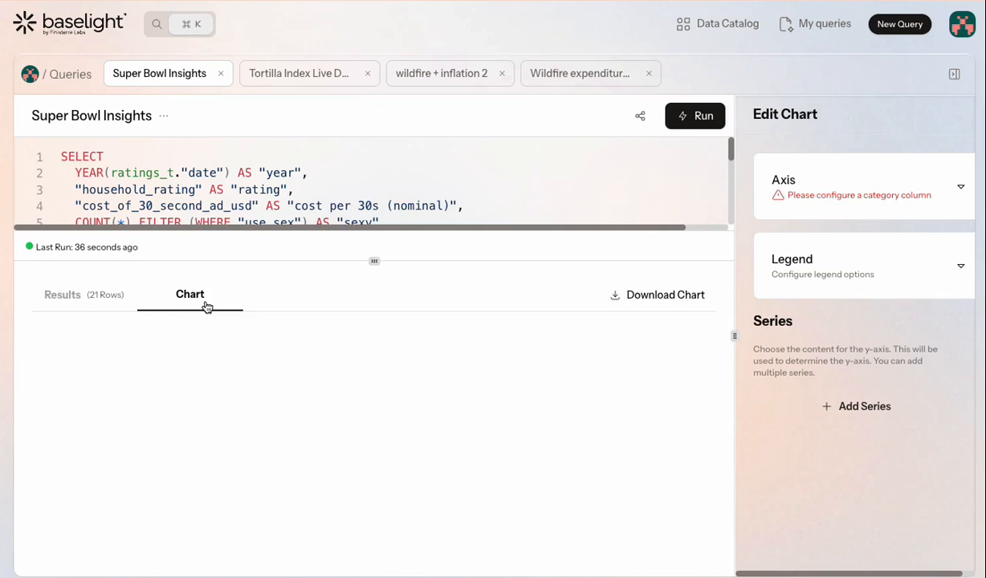
{"action": "left_click_drag", "start_coordinate": [373, 262], "coordinate": [380, 164]}
{"action": "left_click", "coordinate": [880, 202]}
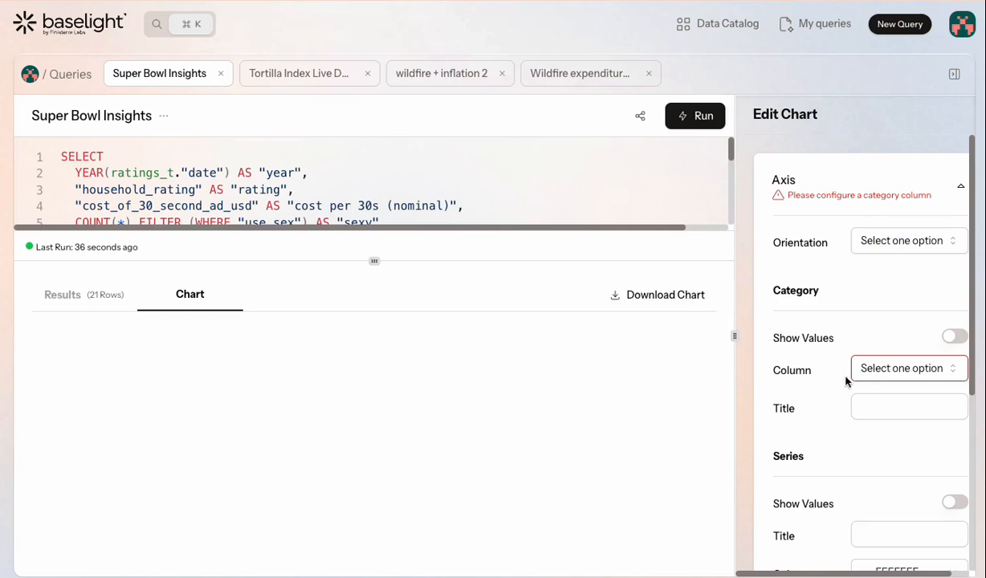
{"action": "left_click", "coordinate": [882, 248]}
{"action": "left_click", "coordinate": [898, 272]}
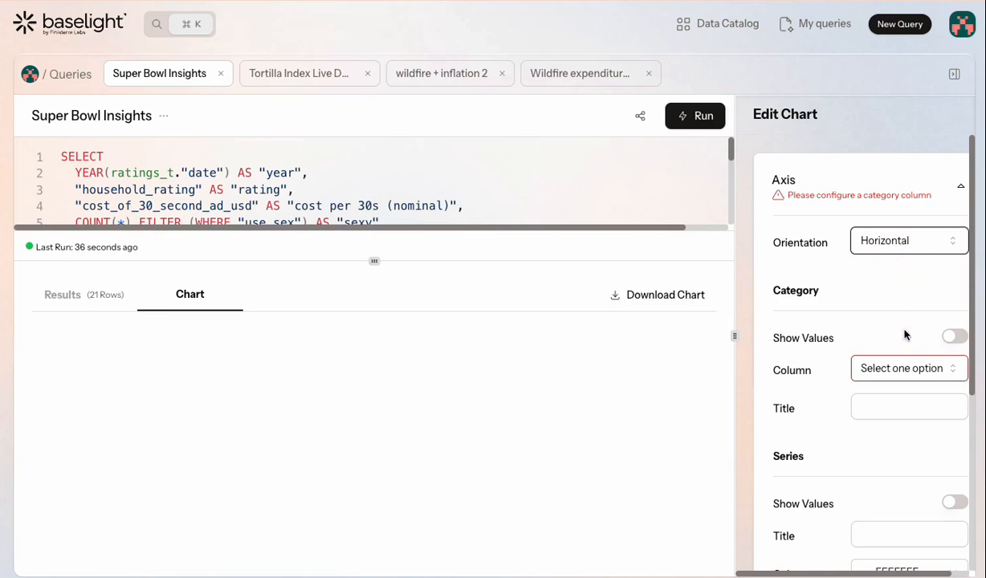
Configure the category axis with column year and title "Year", and show values on both the category and series axes
{"action": "left_click", "coordinate": [883, 370]}
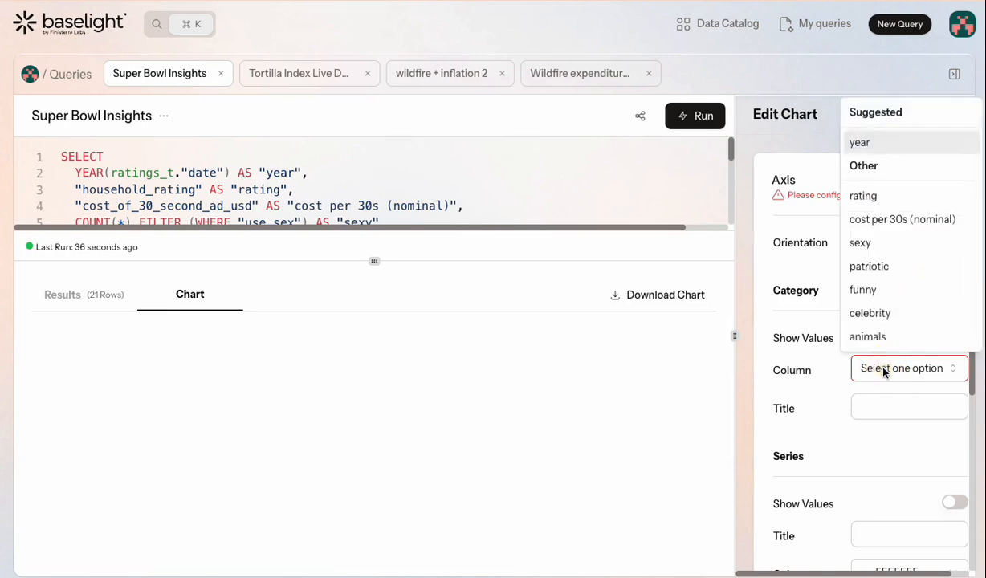
{"action": "left_click", "coordinate": [905, 142]}
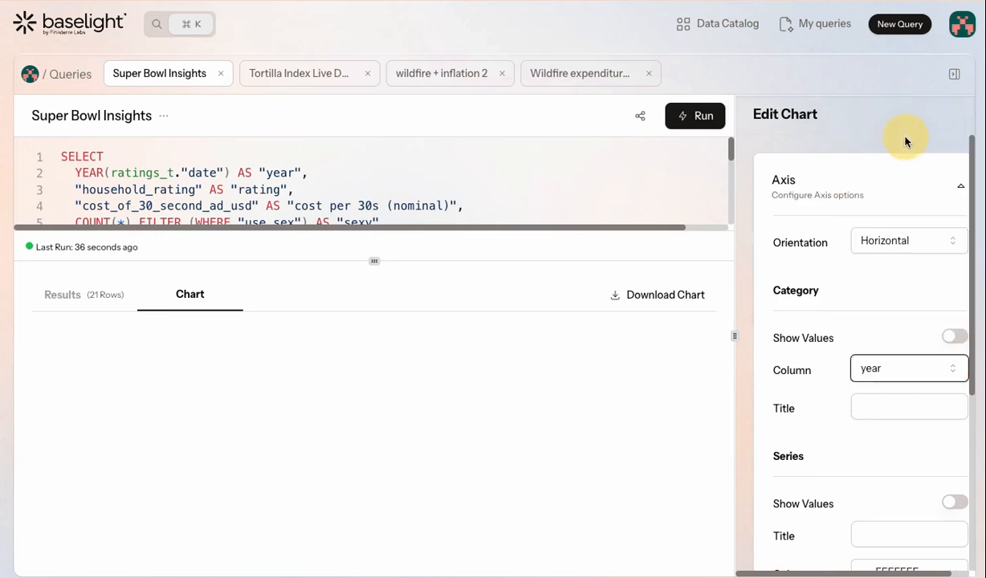
{"action": "left_click", "coordinate": [887, 407]}
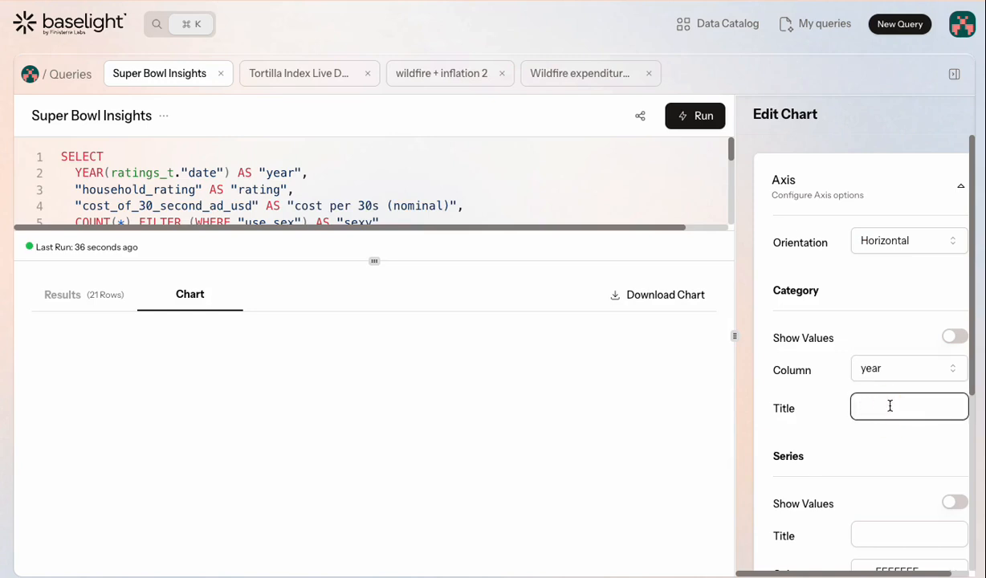
{"action": "type", "text": "Year"}
{"action": "scroll", "coordinate": [883, 500], "scroll_direction": "down", "scroll_amount": 2}
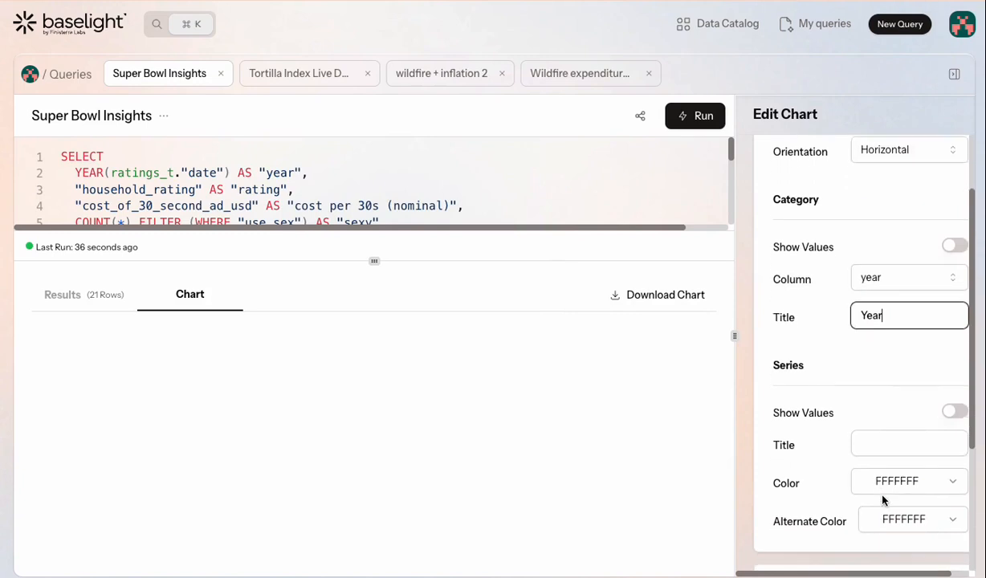
{"action": "scroll", "coordinate": [882, 449], "scroll_direction": "down", "scroll_amount": 1}
{"action": "left_click", "coordinate": [954, 222]}
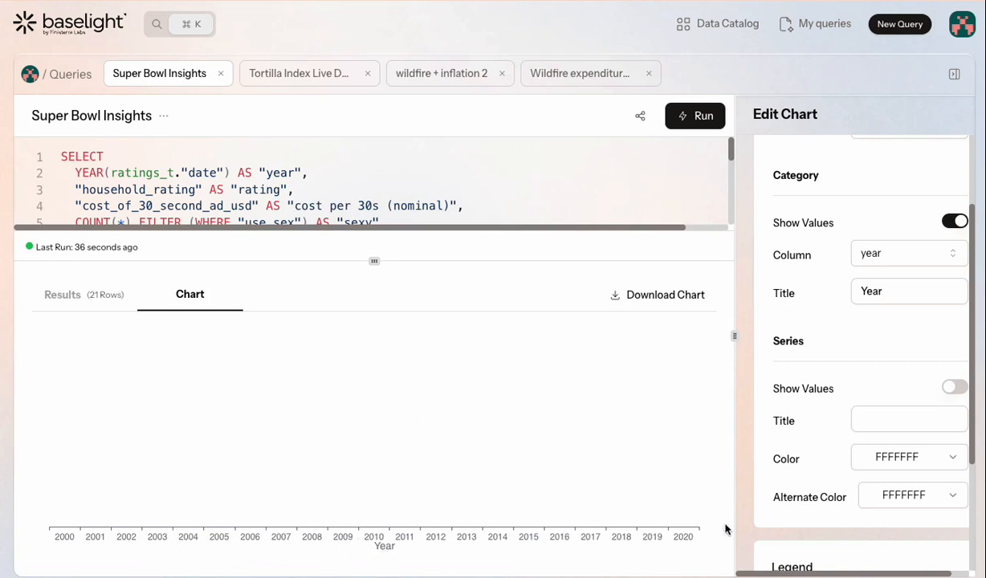
{"action": "scroll", "coordinate": [843, 385], "scroll_direction": "down", "scroll_amount": 1}
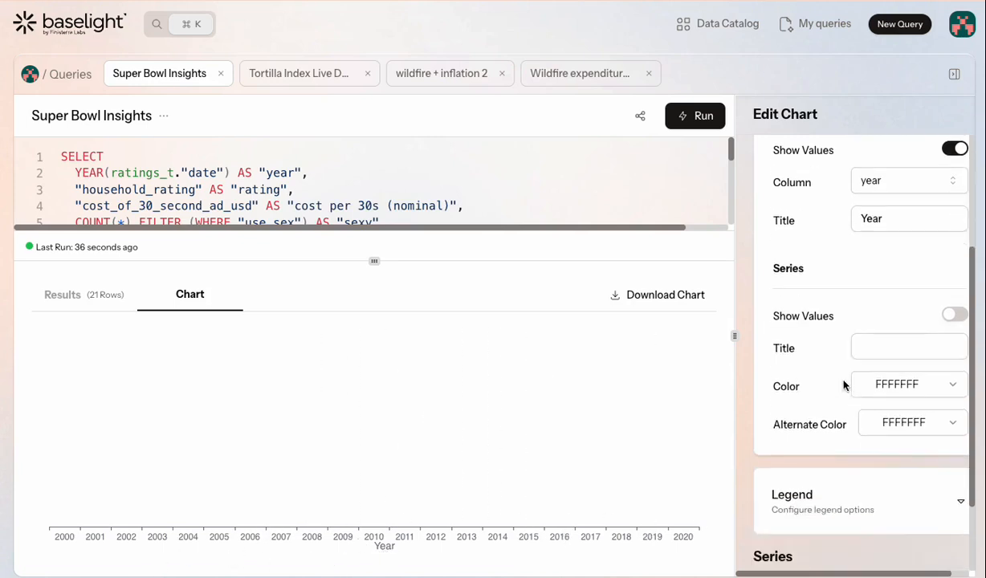
{"action": "left_click", "coordinate": [953, 315]}
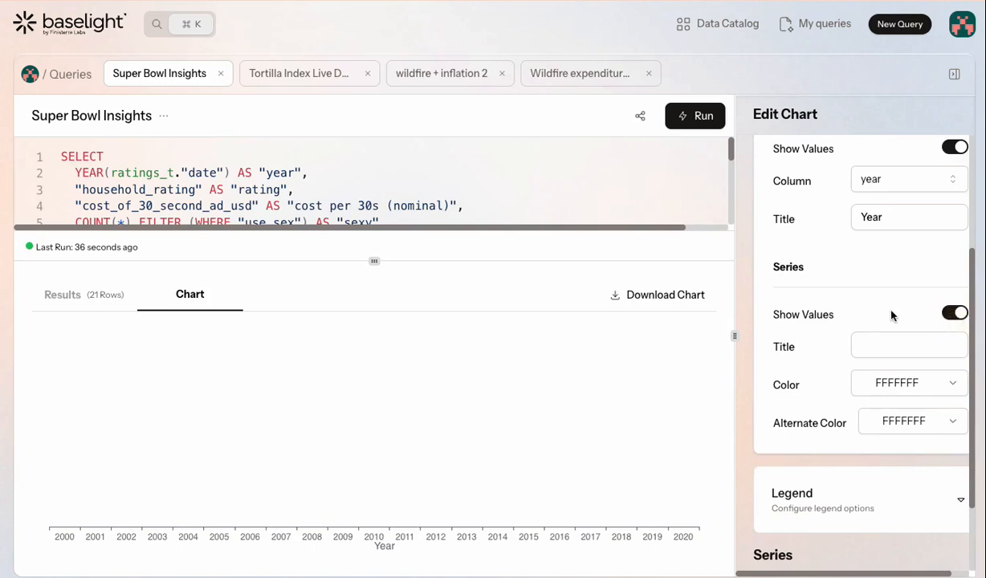
Add a bar series to the chart and set its column to patriotic
{"action": "scroll", "coordinate": [891, 315], "scroll_direction": "down", "scroll_amount": 3}
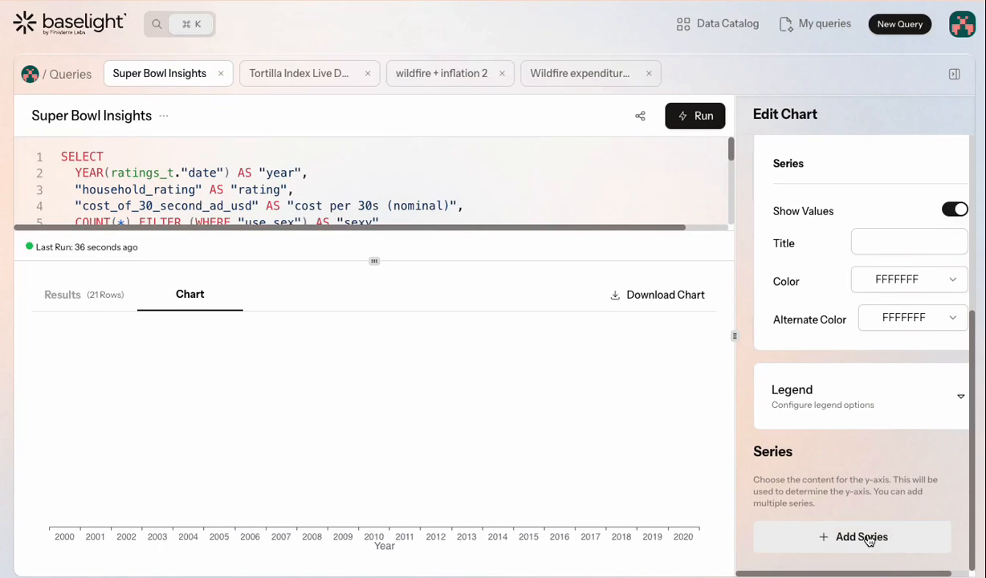
{"action": "left_click", "coordinate": [865, 538]}
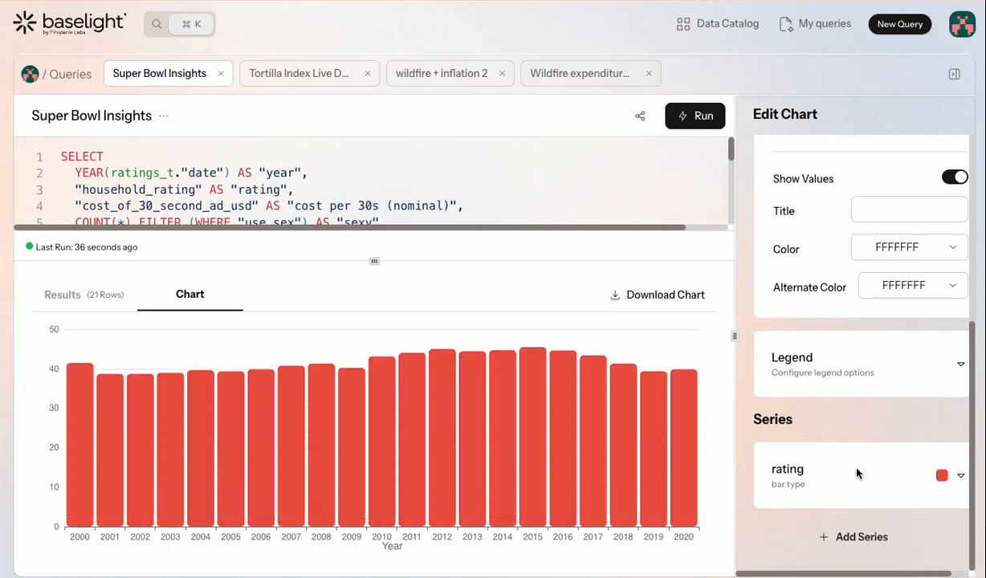
{"action": "left_click", "coordinate": [858, 473]}
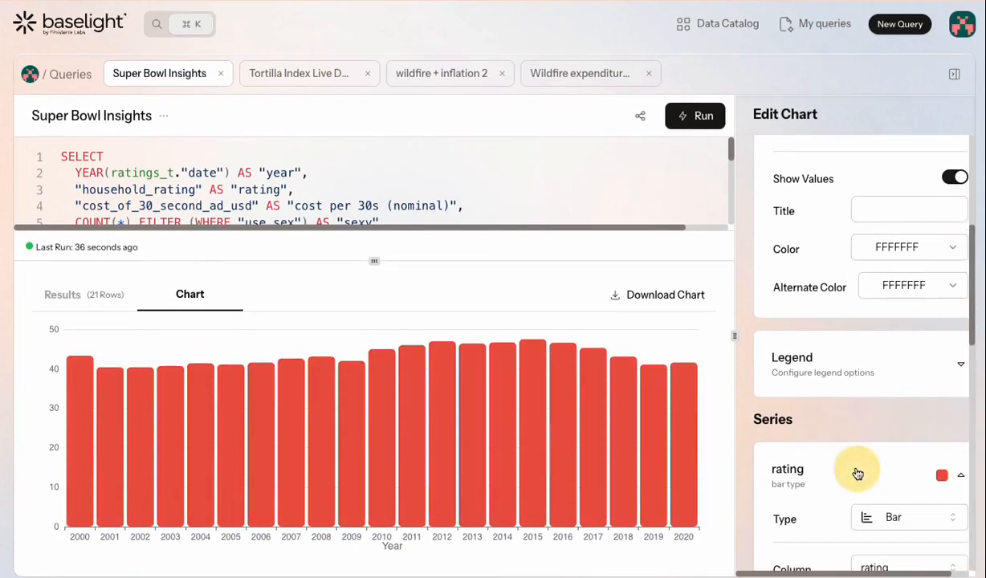
{"action": "scroll", "coordinate": [858, 474], "scroll_direction": "down", "scroll_amount": 4}
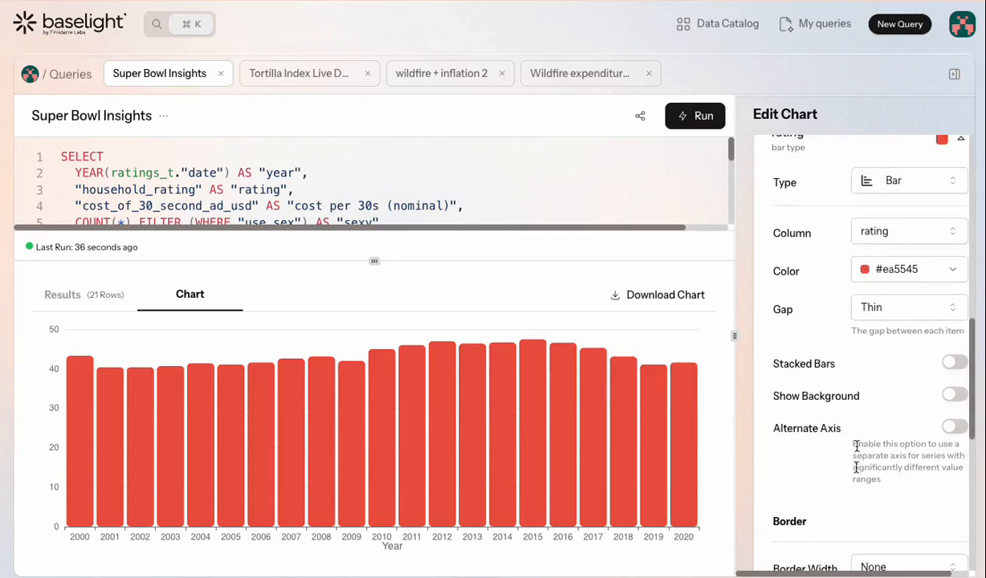
{"action": "left_click", "coordinate": [899, 236]}
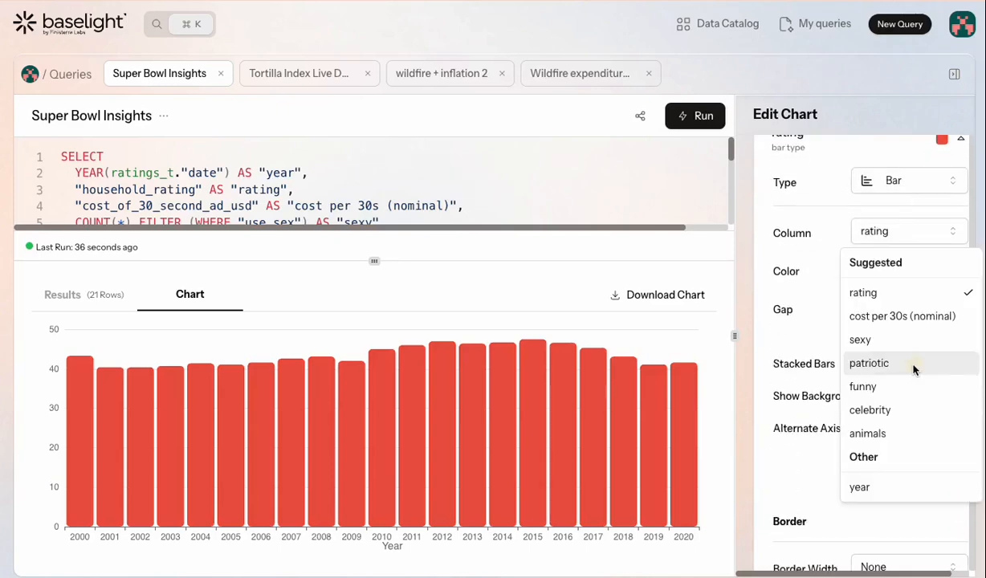
{"action": "left_click", "coordinate": [913, 365]}
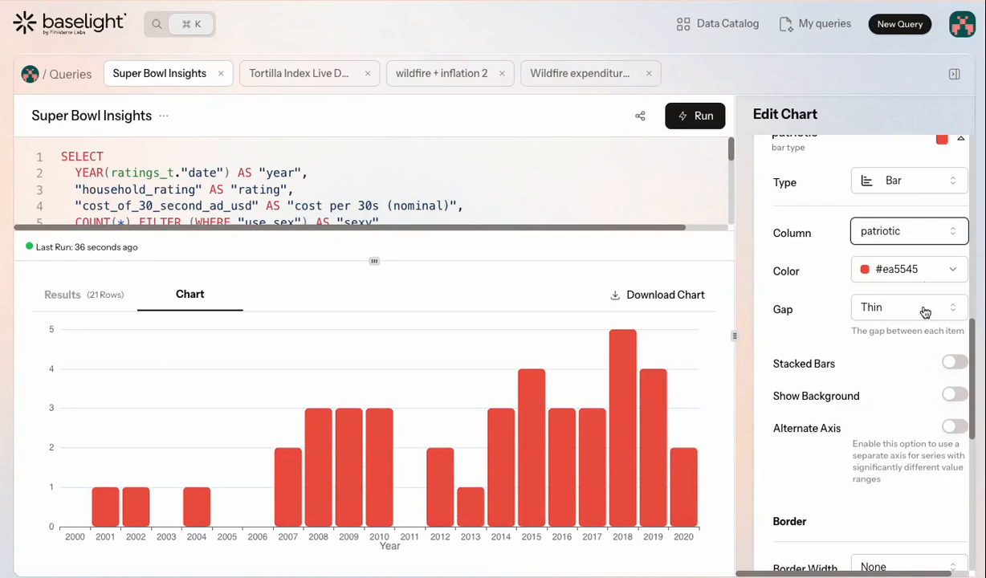
{"action": "scroll", "coordinate": [898, 321], "scroll_direction": "down", "scroll_amount": 4}
{"action": "scroll", "coordinate": [901, 321], "scroll_direction": "down", "scroll_amount": 2}
{"action": "scroll", "coordinate": [900, 321], "scroll_direction": "up", "scroll_amount": 10}
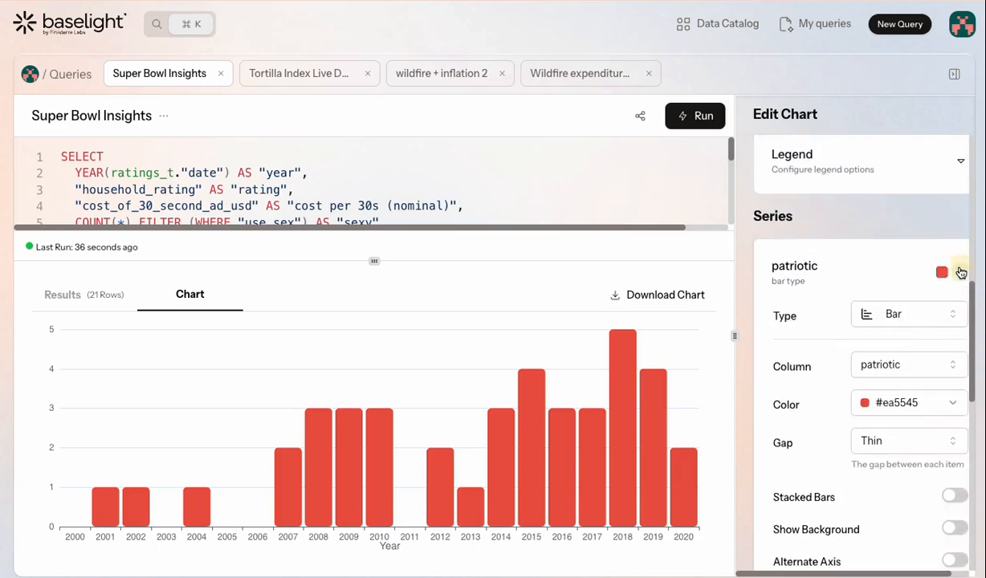
{"action": "left_click", "coordinate": [961, 273]}
Add a second bar series and set its column to animals
{"action": "left_click", "coordinate": [876, 536]}
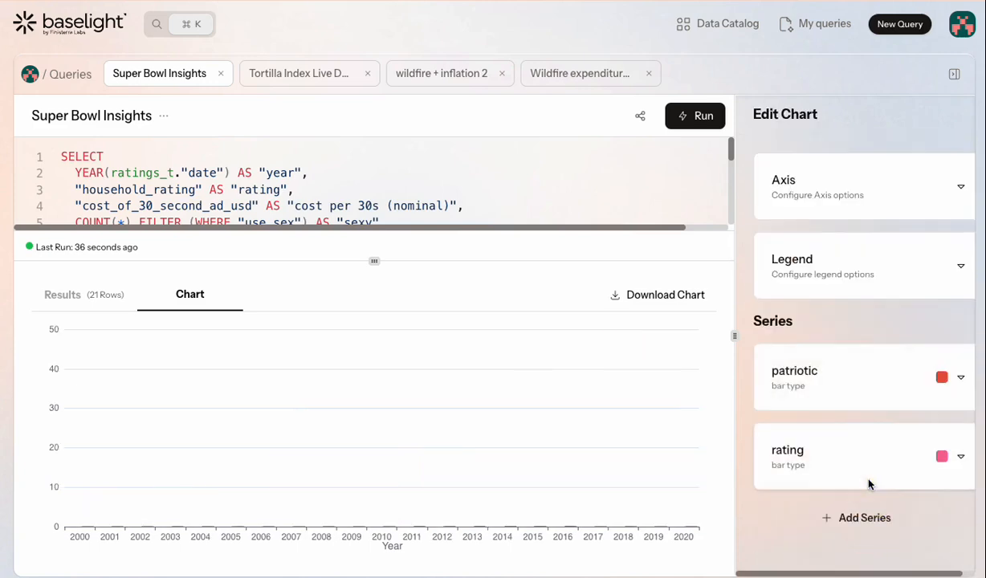
{"action": "left_click", "coordinate": [873, 455]}
{"action": "left_click", "coordinate": [892, 267]}
{"action": "left_click", "coordinate": [903, 318]}
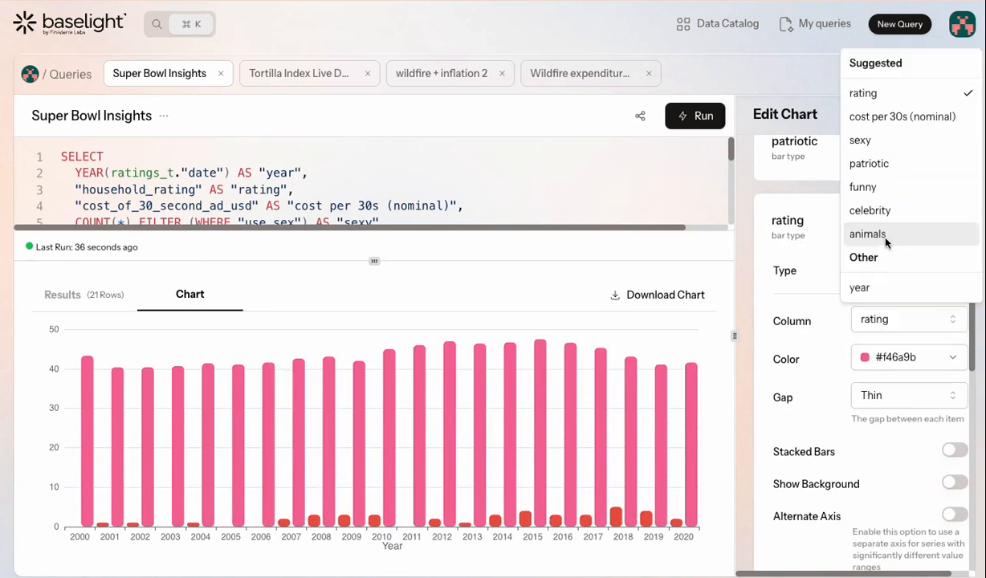
{"action": "left_click", "coordinate": [884, 241]}
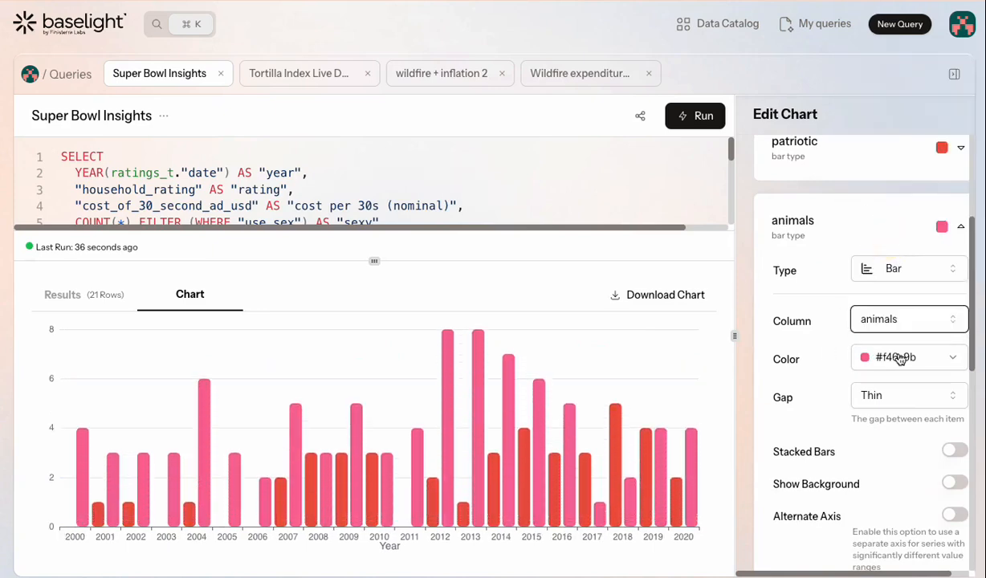
Set the color of the animals bar series to orange #ef9b20 and collapse its settings
{"action": "left_click", "coordinate": [899, 359]}
{"action": "left_click", "coordinate": [875, 275]}
{"action": "left_click", "coordinate": [838, 407]}
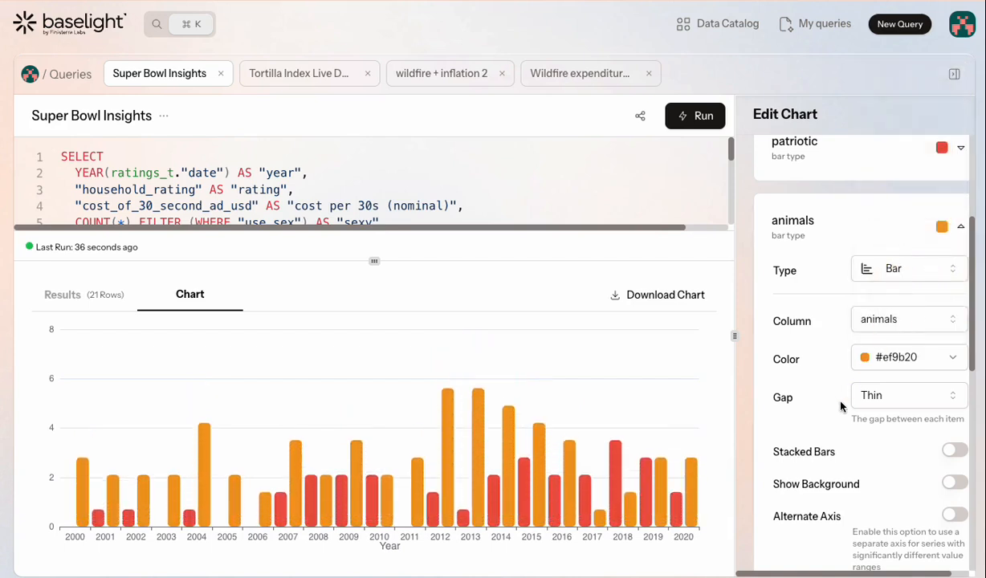
{"action": "left_click", "coordinate": [962, 228]}
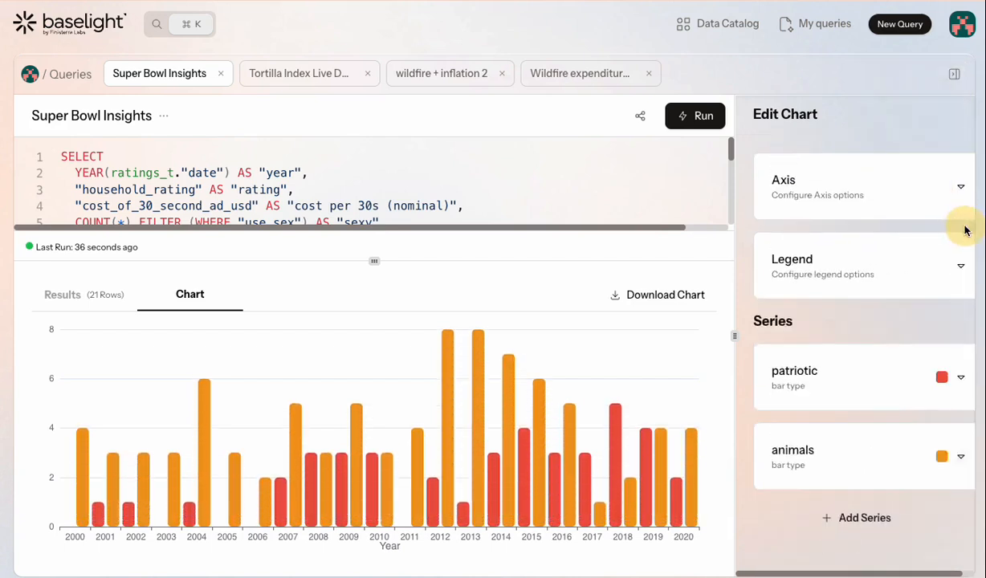
Add a third bar series using the funny column and color it green #bdcf32
{"action": "left_click", "coordinate": [858, 517]}
{"action": "left_click", "coordinate": [847, 472]}
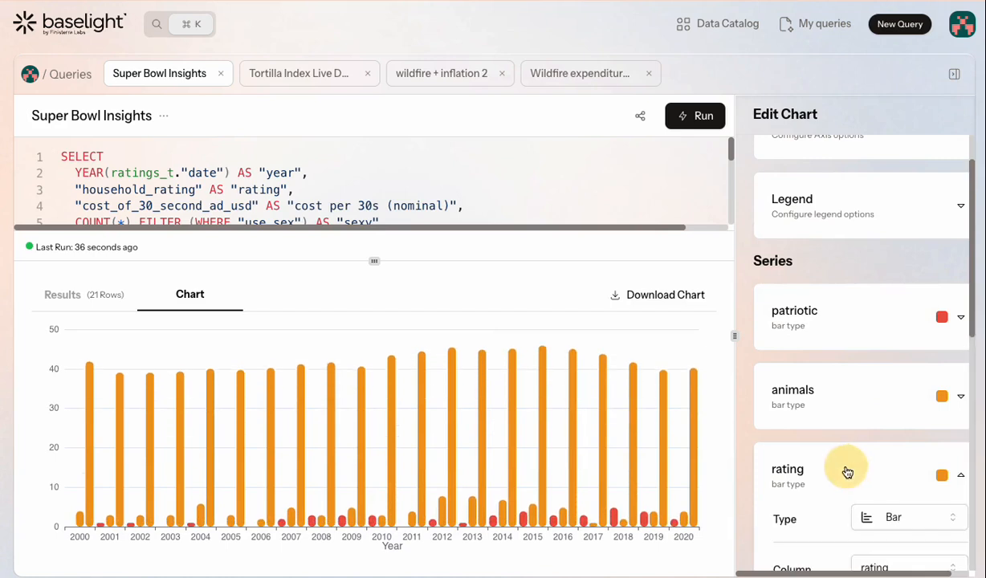
{"action": "left_click", "coordinate": [891, 322]}
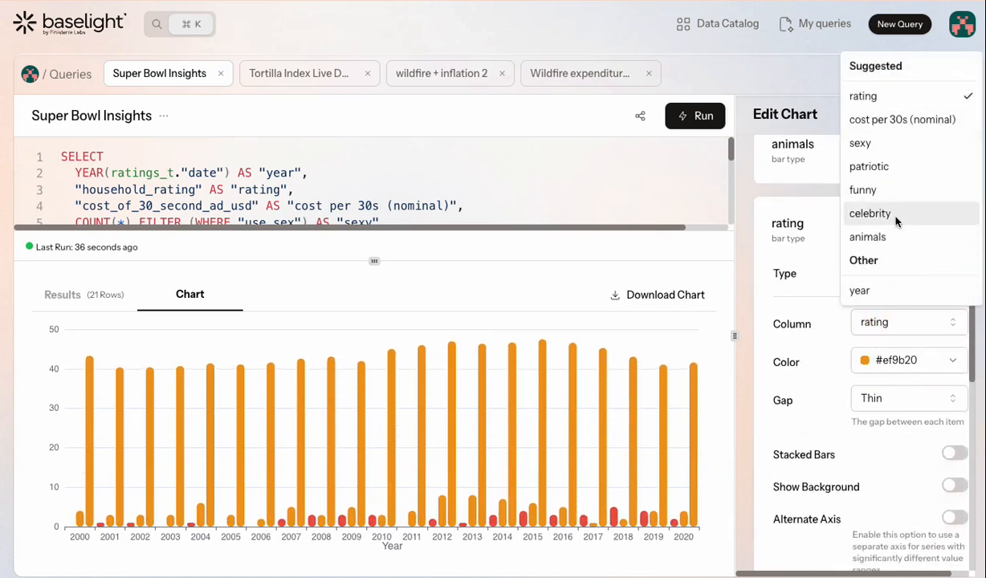
{"action": "left_click", "coordinate": [893, 189]}
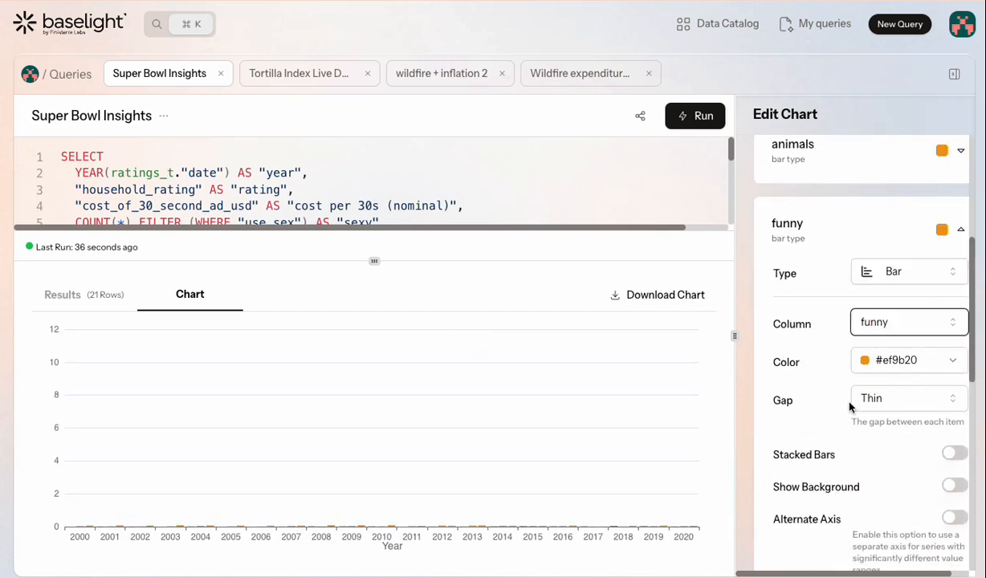
{"action": "left_click", "coordinate": [878, 370]}
{"action": "left_click", "coordinate": [947, 282]}
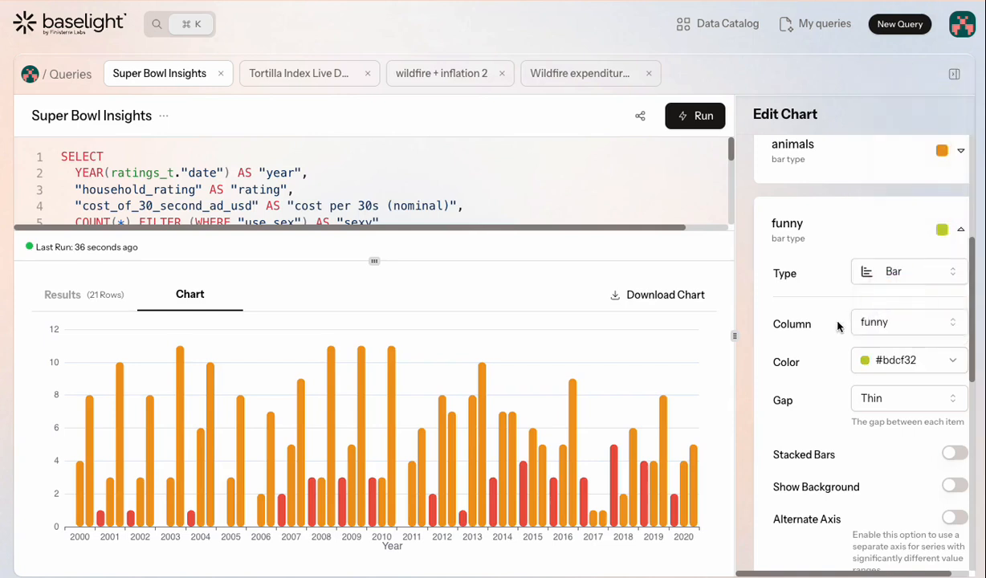
{"action": "left_click", "coordinate": [960, 230]}
Add a fourth bar series using the sexy column and color it blue #27aeef
{"action": "left_click", "coordinate": [907, 539]}
{"action": "left_click", "coordinate": [853, 480]}
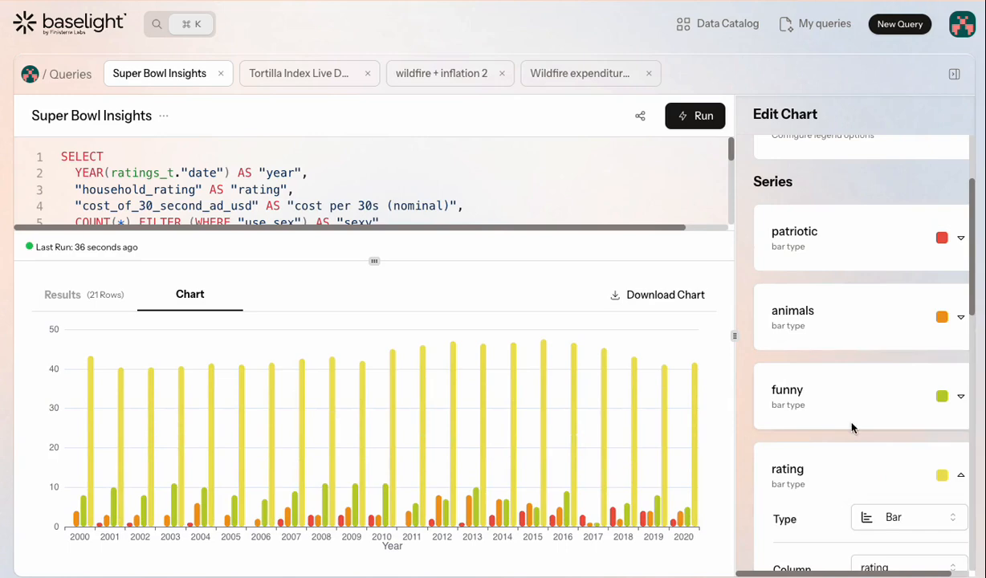
{"action": "scroll", "coordinate": [853, 428], "scroll_direction": "down", "scroll_amount": 4}
{"action": "left_click", "coordinate": [883, 226]}
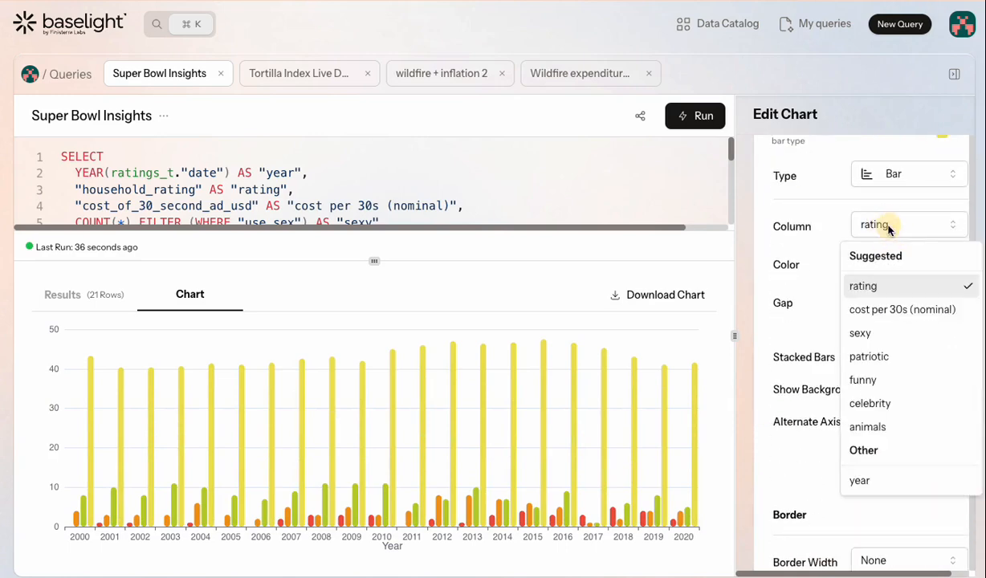
{"action": "left_click", "coordinate": [888, 340]}
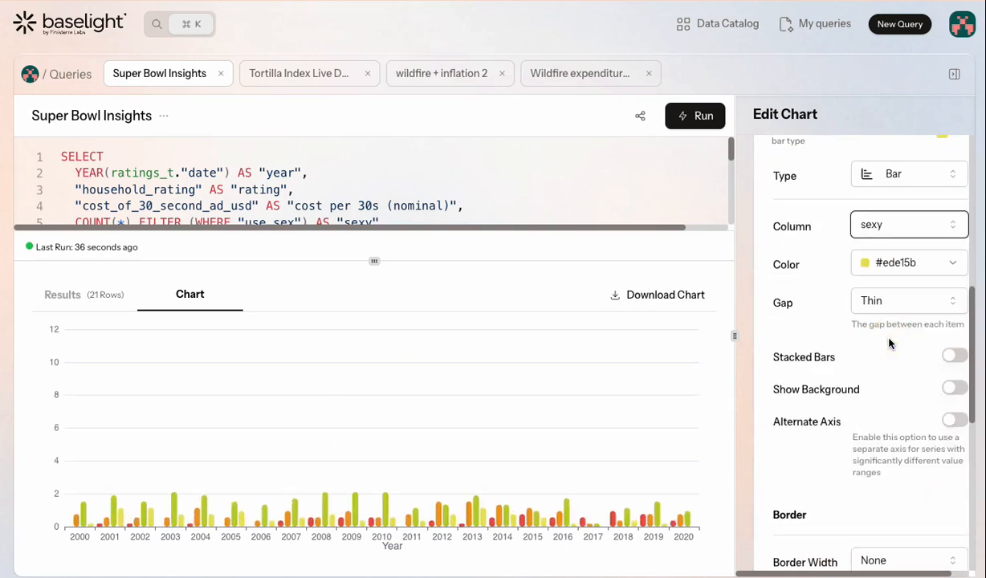
{"action": "left_click", "coordinate": [922, 264]}
{"action": "left_click", "coordinate": [891, 520]}
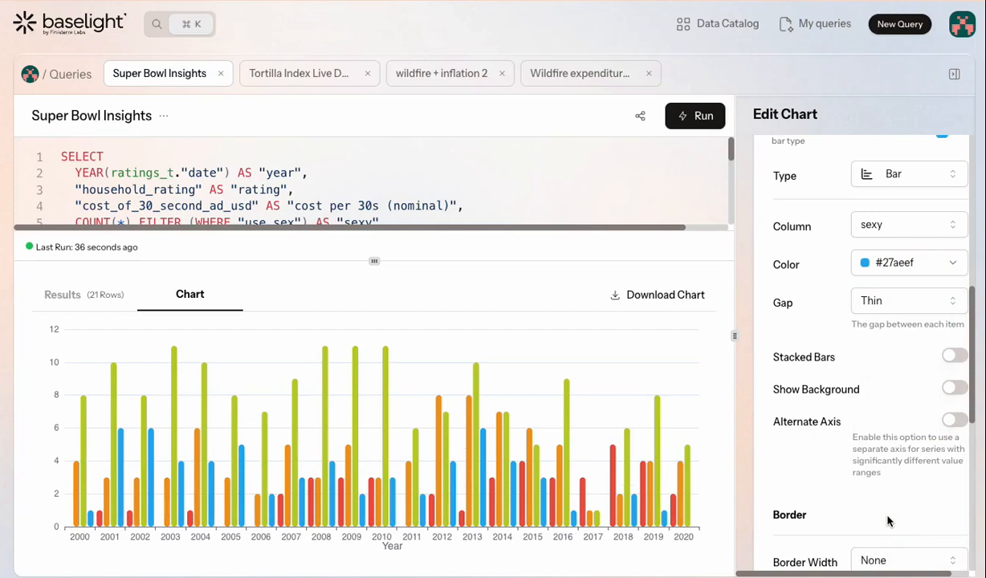
{"action": "scroll", "coordinate": [887, 522], "scroll_direction": "up", "scroll_amount": 4}
{"action": "left_click", "coordinate": [962, 401]}
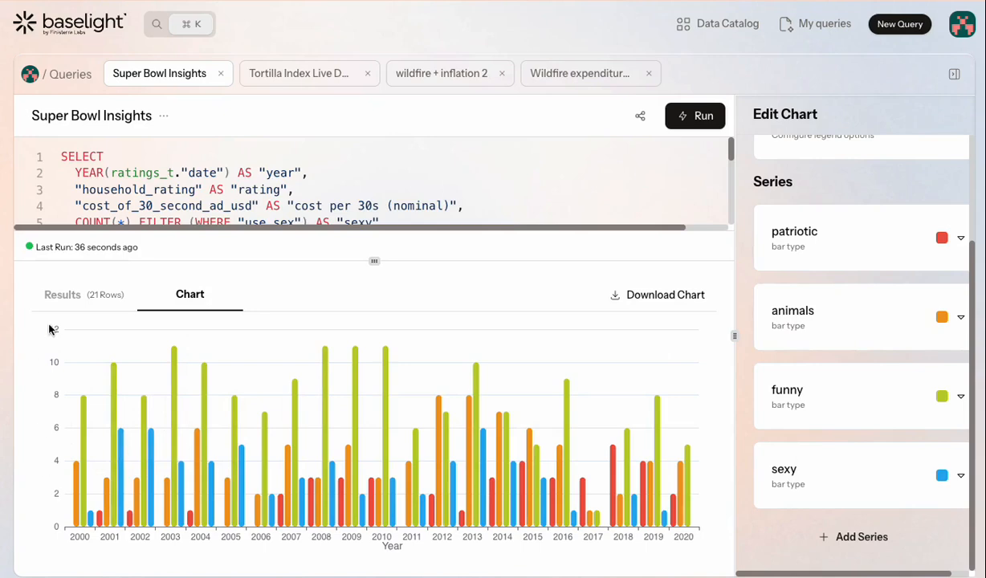
Review the chart's axis options for orientation, category and series
{"action": "scroll", "coordinate": [790, 437], "scroll_direction": "up", "scroll_amount": 2}
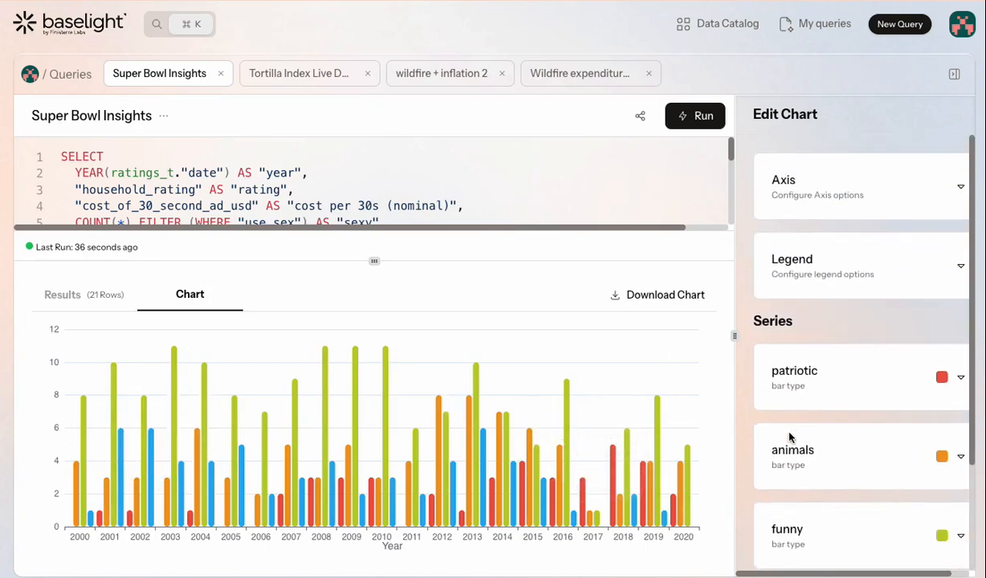
{"action": "left_click", "coordinate": [864, 193]}
{"action": "scroll", "coordinate": [829, 281], "scroll_direction": "down", "scroll_amount": 4}
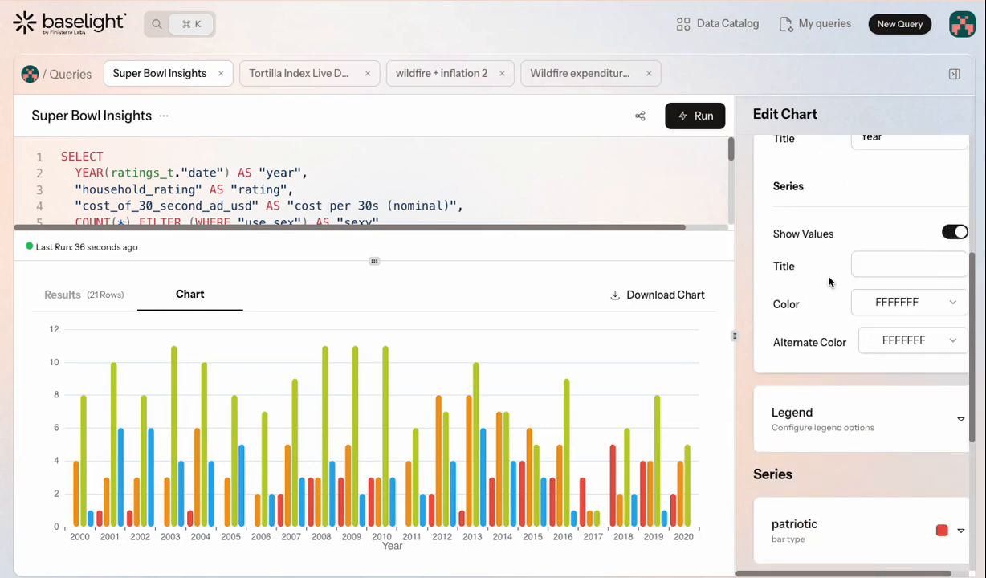
{"action": "scroll", "coordinate": [828, 281], "scroll_direction": "up", "scroll_amount": 3}
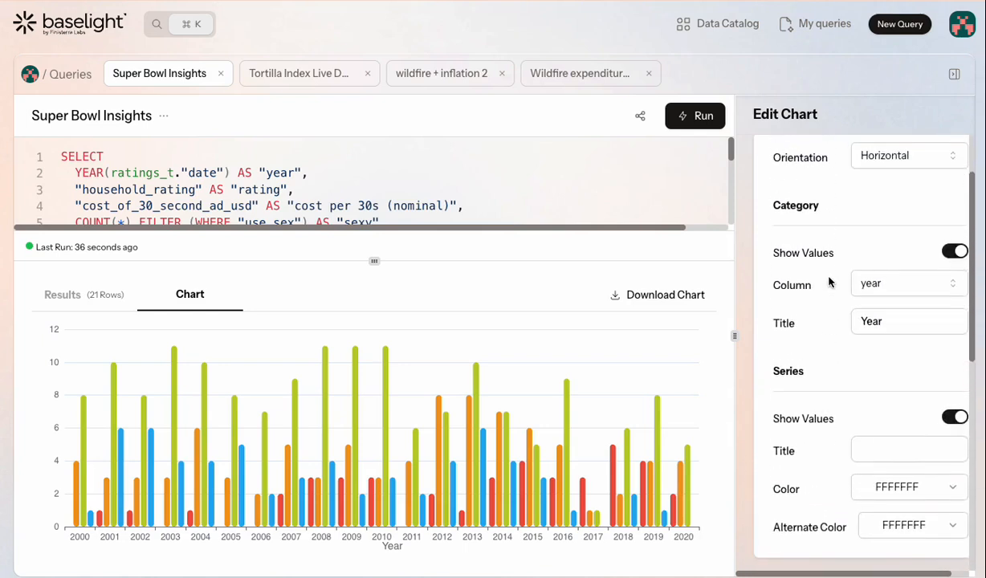
{"action": "scroll", "coordinate": [829, 281], "scroll_direction": "down", "scroll_amount": 1}
{"action": "scroll", "coordinate": [828, 281], "scroll_direction": "up", "scroll_amount": 3}
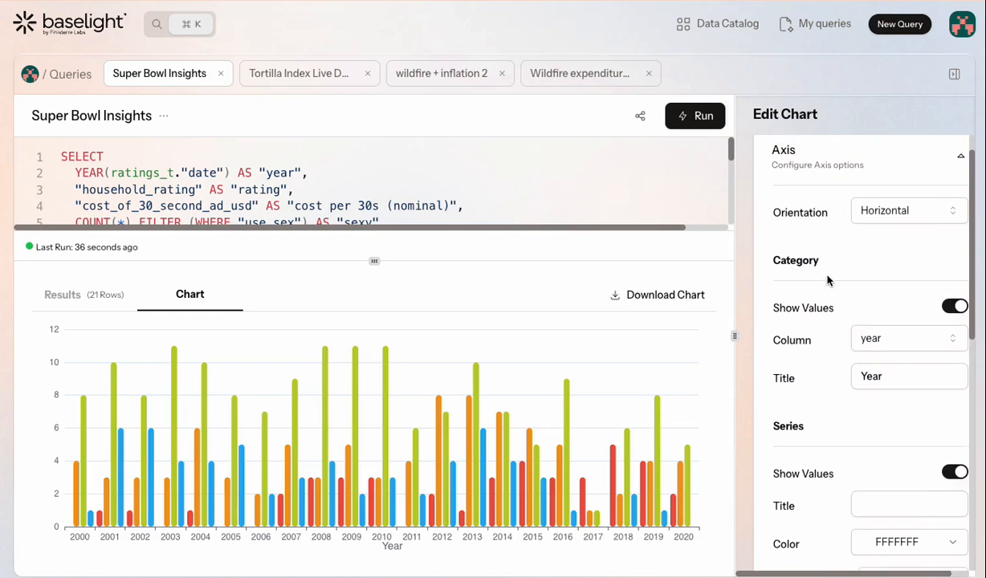
{"action": "left_click", "coordinate": [951, 201]}
Add a fifth series to the chart and set its column to cost per 30s (nominal)
{"action": "scroll", "coordinate": [899, 265], "scroll_direction": "down", "scroll_amount": 2}
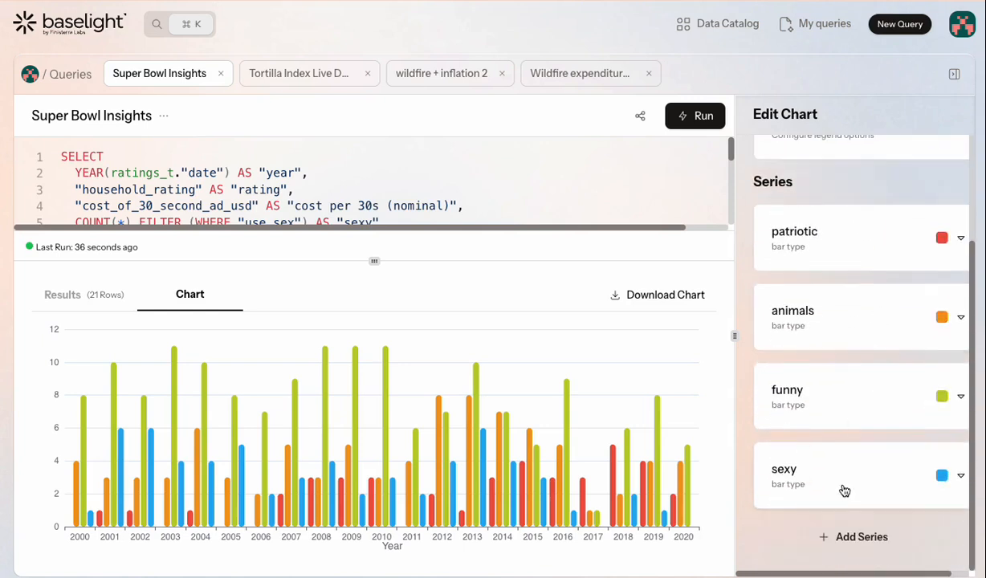
{"action": "left_click", "coordinate": [827, 538]}
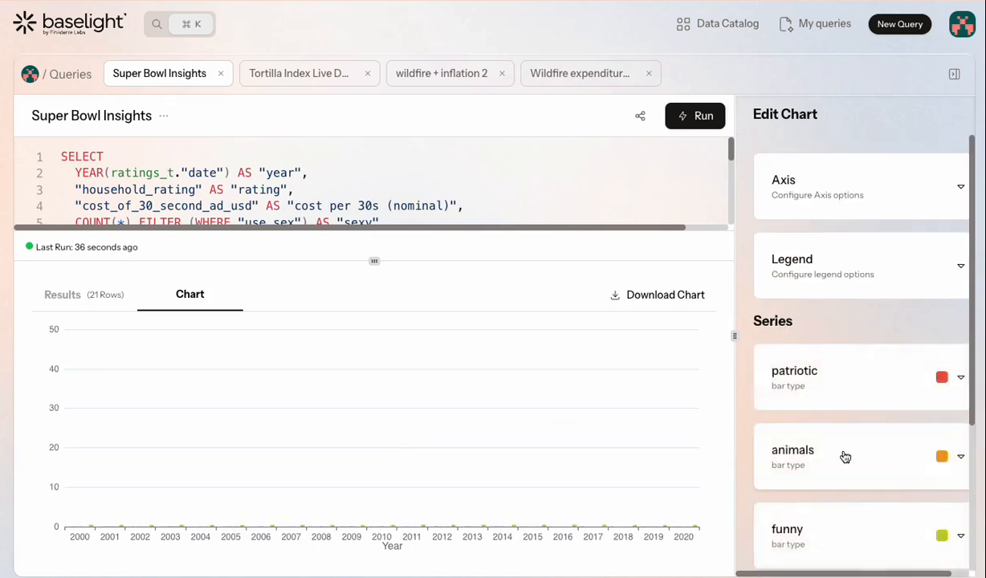
{"action": "scroll", "coordinate": [843, 457], "scroll_direction": "down", "scroll_amount": 5}
{"action": "left_click", "coordinate": [850, 475]}
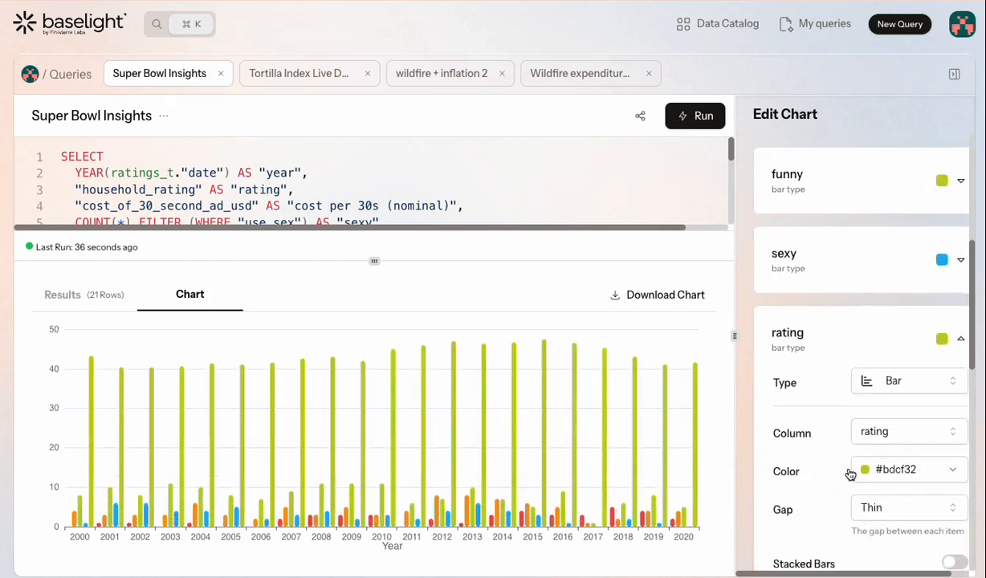
{"action": "left_click", "coordinate": [910, 386]}
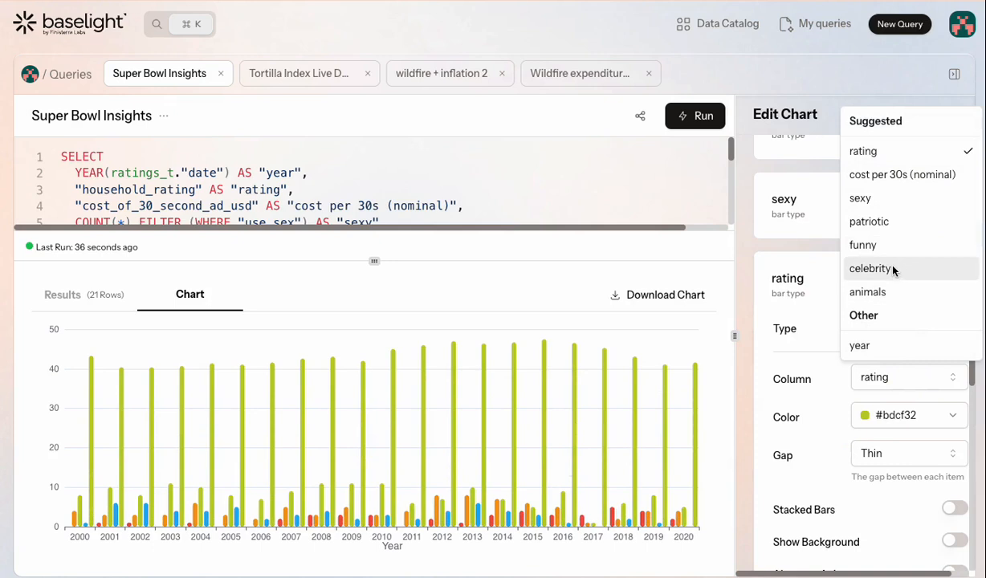
{"action": "left_click", "coordinate": [899, 175]}
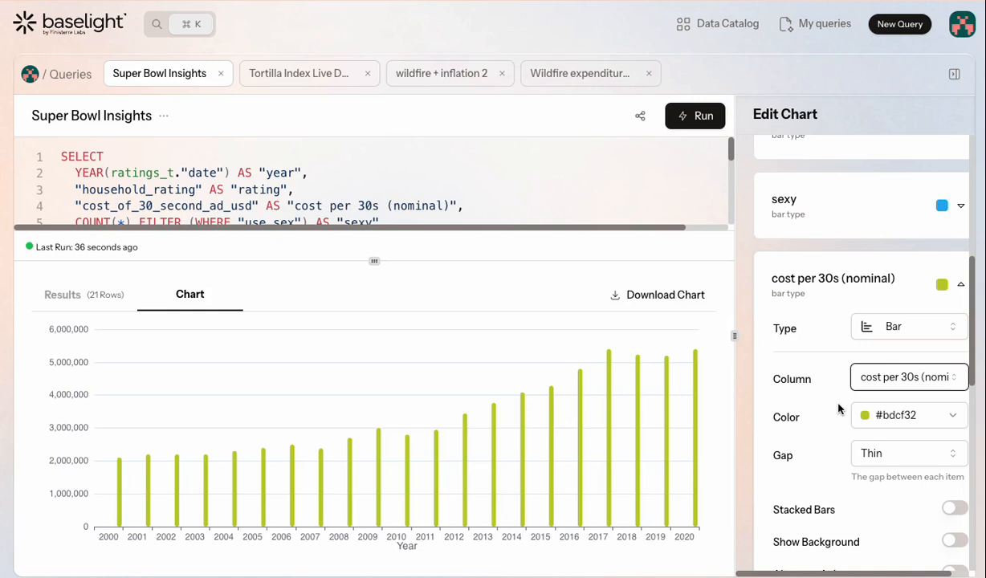
Change the cost per 30s (nominal) series to the Line type and plot it on an alternate axis
{"action": "left_click", "coordinate": [904, 335]}
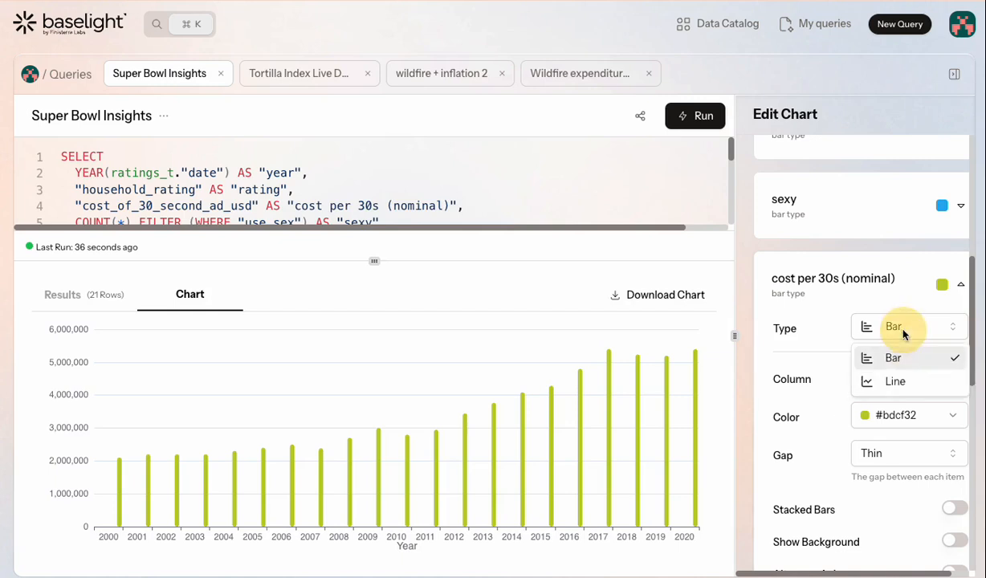
{"action": "left_click", "coordinate": [912, 380]}
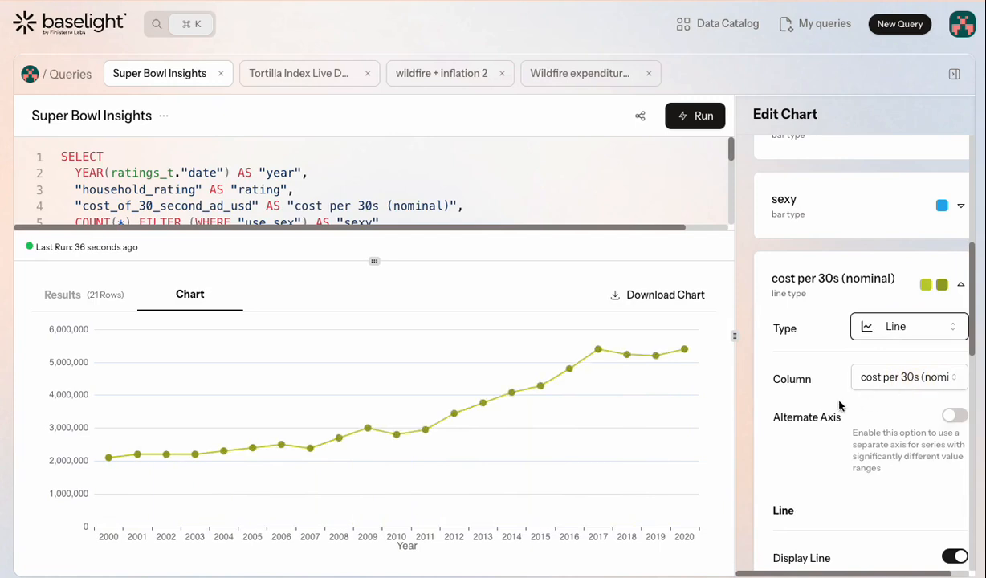
{"action": "scroll", "coordinate": [829, 397], "scroll_direction": "down", "scroll_amount": 1}
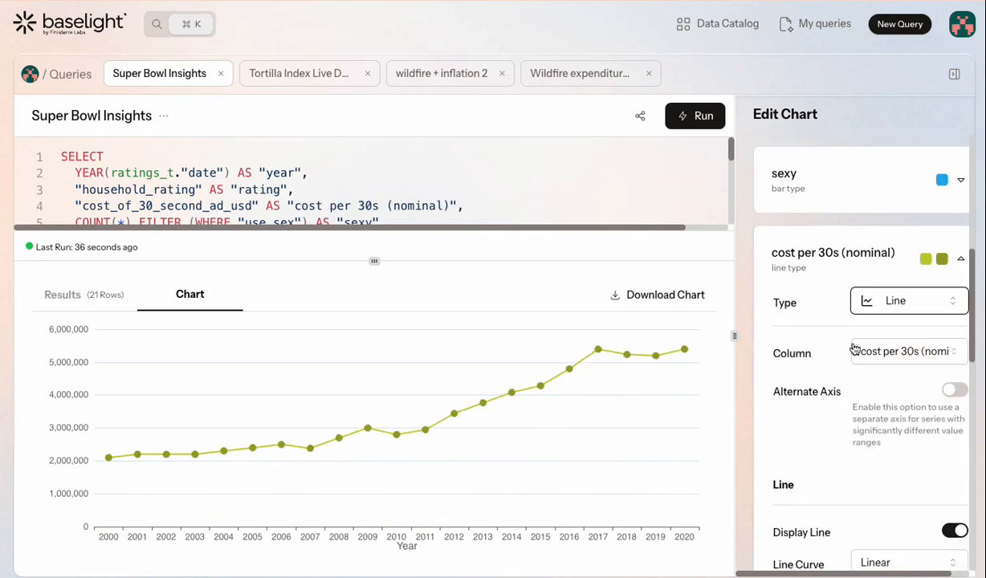
{"action": "left_click", "coordinate": [953, 392]}
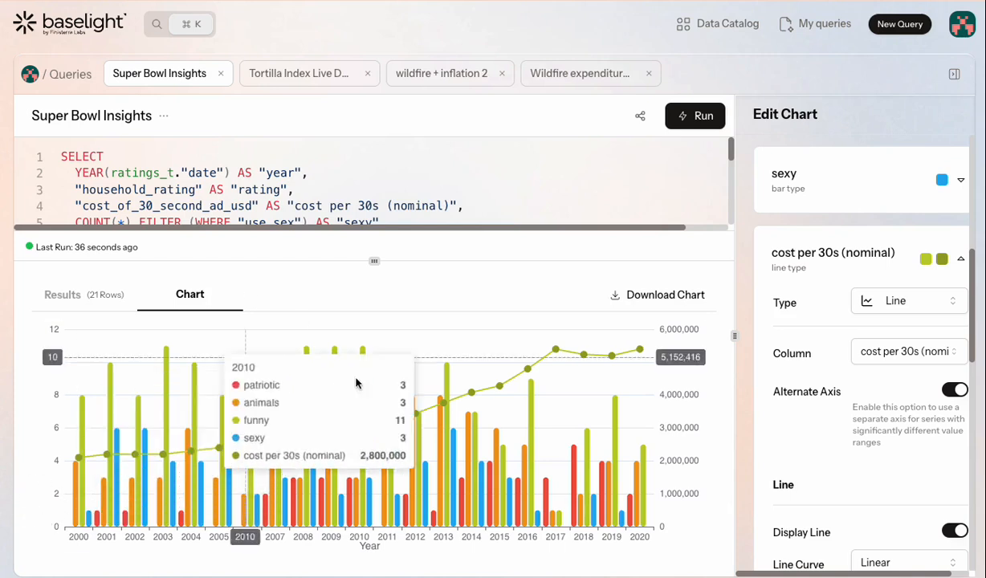
Set the line color and point color of the cost per 30s (nominal) series to black #000000, then collapse its settings
{"action": "scroll", "coordinate": [867, 415], "scroll_direction": "down", "scroll_amount": 5}
{"action": "left_click", "coordinate": [872, 432]}
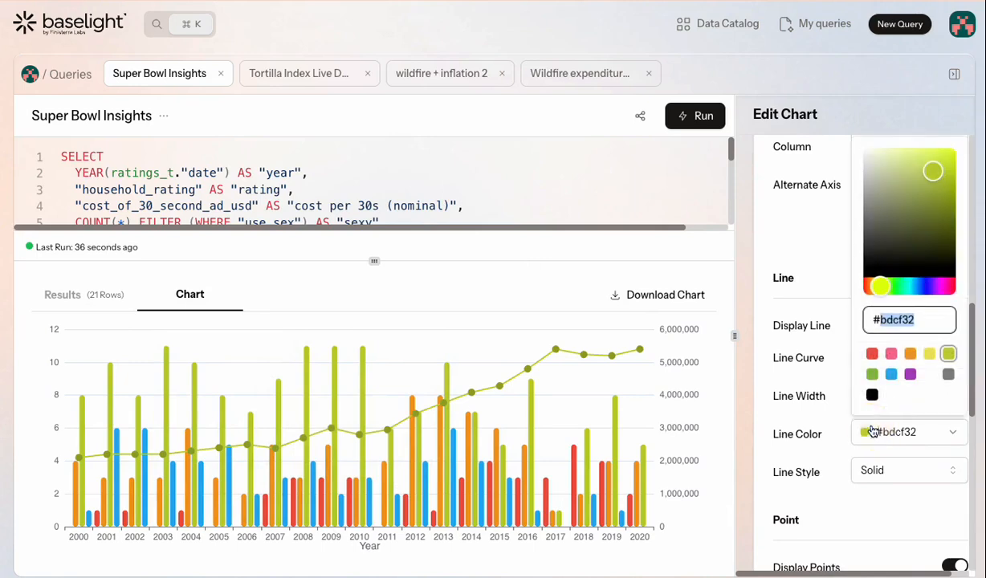
{"action": "left_click", "coordinate": [872, 394]}
{"action": "scroll", "coordinate": [821, 424], "scroll_direction": "down", "scroll_amount": 2}
{"action": "scroll", "coordinate": [821, 423], "scroll_direction": "down", "scroll_amount": 2}
{"action": "left_click", "coordinate": [887, 369]}
{"action": "left_click", "coordinate": [871, 334]}
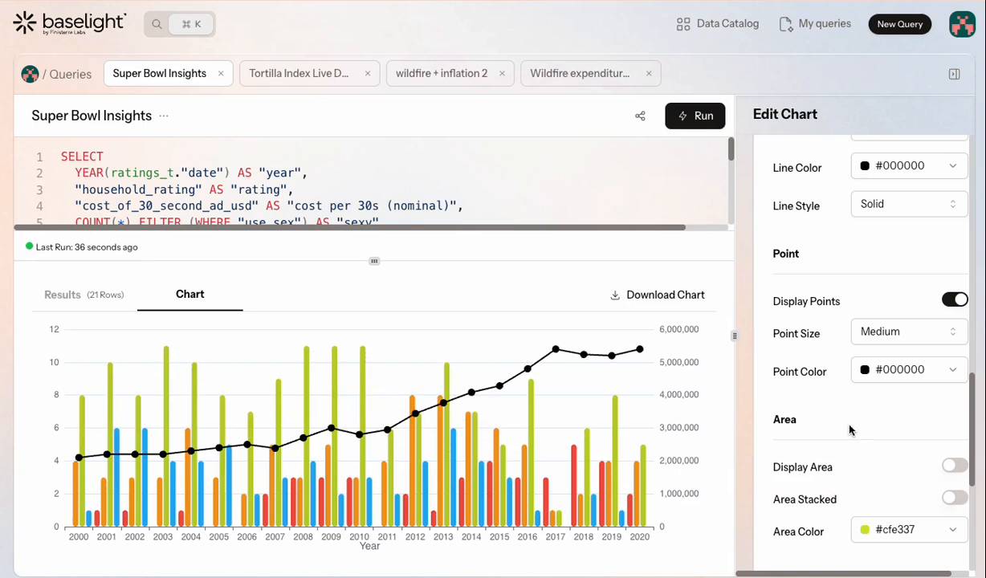
{"action": "scroll", "coordinate": [849, 430], "scroll_direction": "down", "scroll_amount": 1}
{"action": "scroll", "coordinate": [899, 431], "scroll_direction": "down", "scroll_amount": 4}
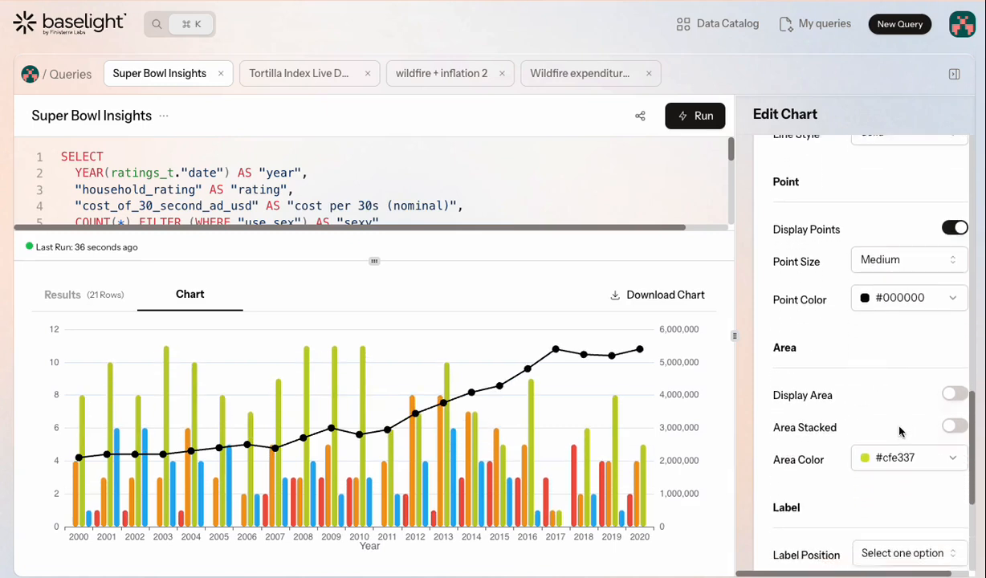
{"action": "scroll", "coordinate": [899, 431], "scroll_direction": "down", "scroll_amount": 1}
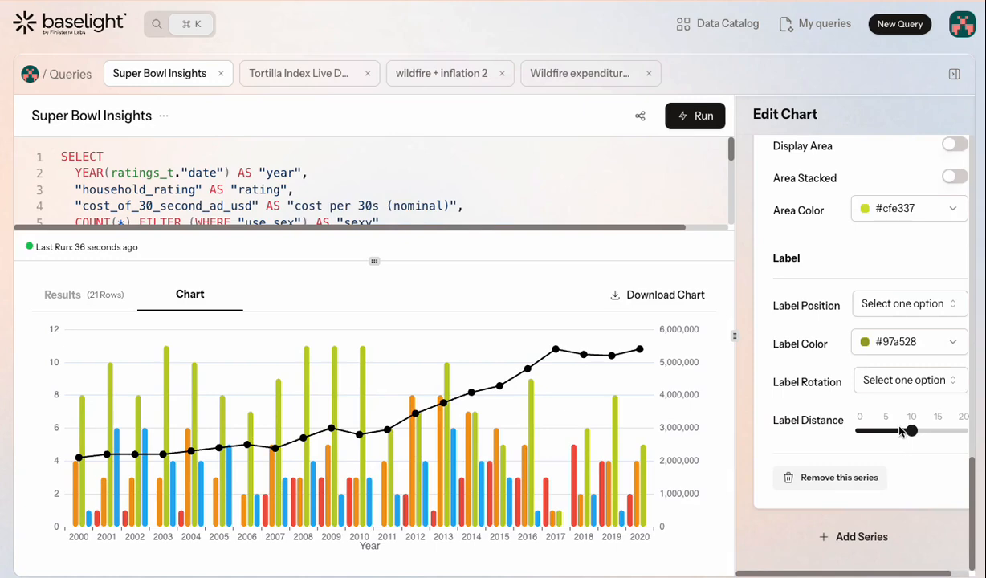
{"action": "scroll", "coordinate": [899, 431], "scroll_direction": "up", "scroll_amount": 10}
{"action": "scroll", "coordinate": [899, 431], "scroll_direction": "up", "scroll_amount": 3}
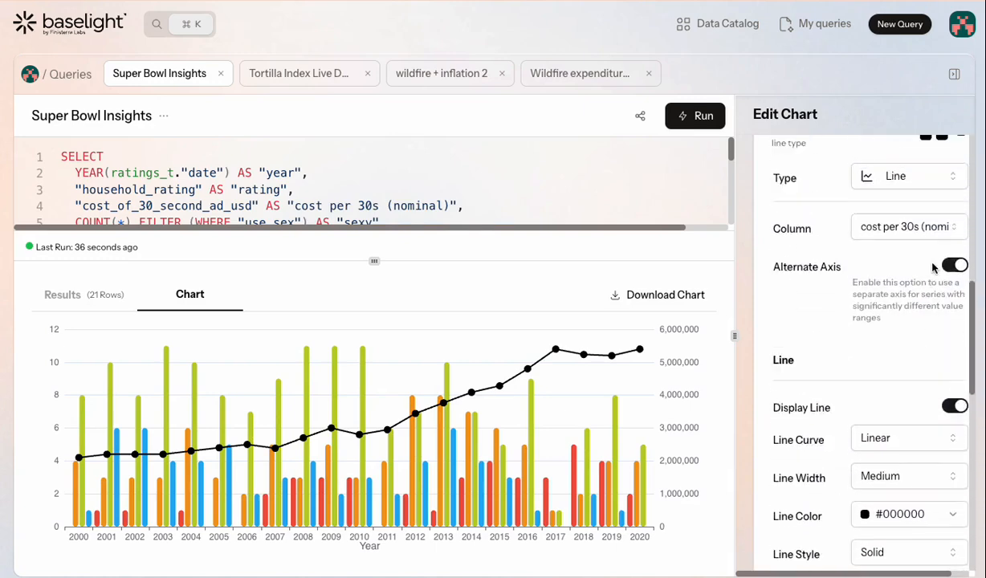
{"action": "left_click", "coordinate": [961, 306]}
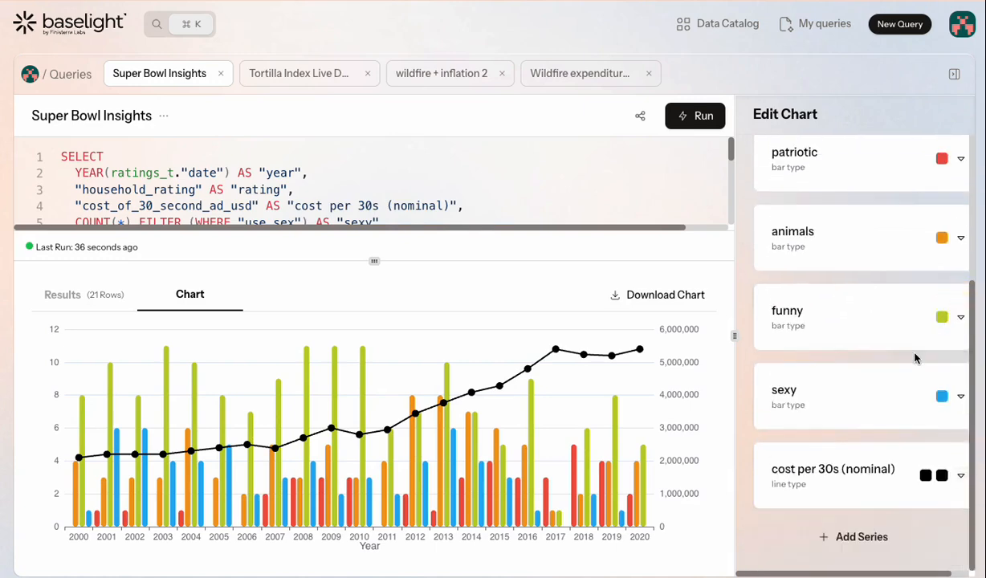
Copy the share link of the Super Bowl Insights query and open that link in the browser
{"action": "left_click", "coordinate": [632, 122]}
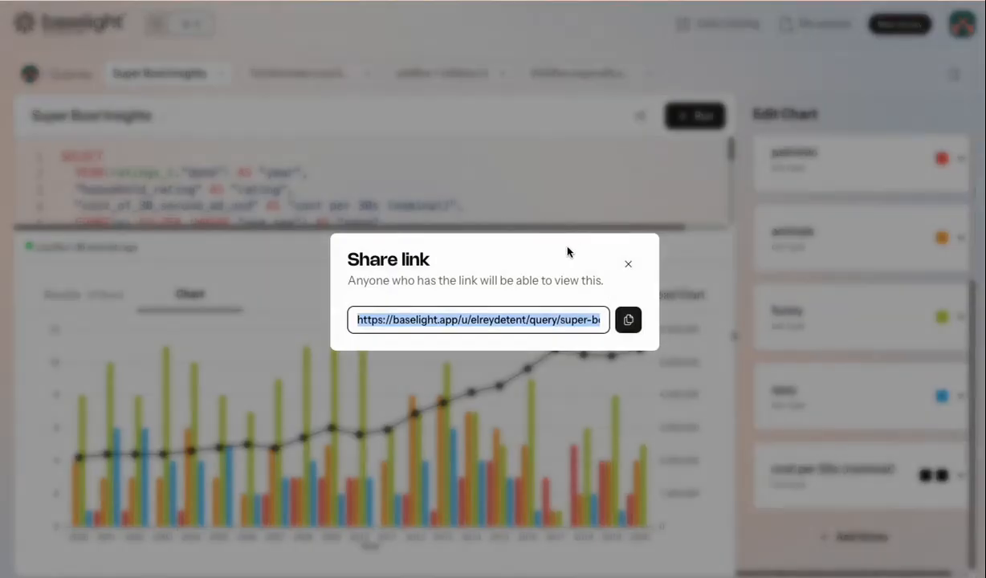
{"action": "left_click", "coordinate": [628, 321]}
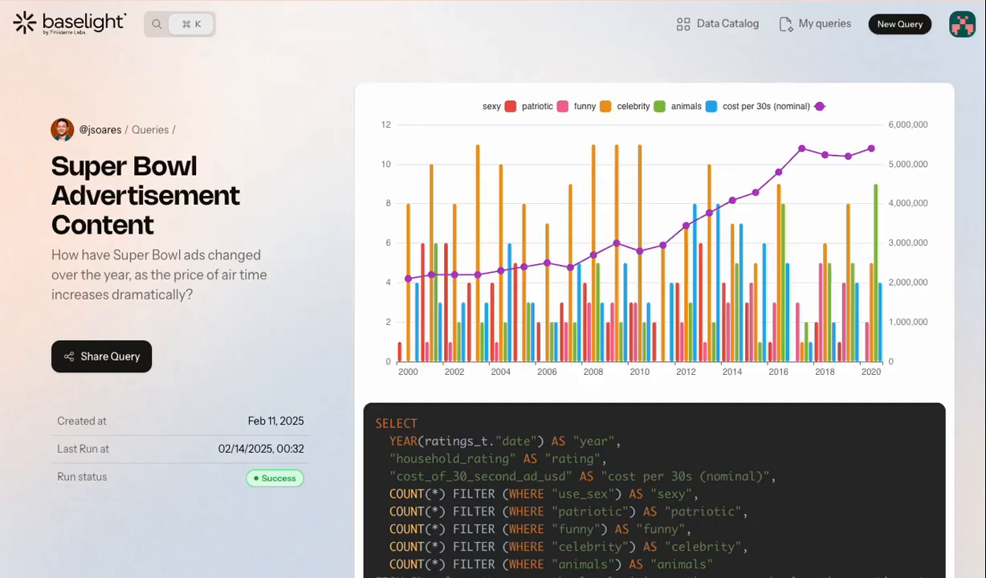
{"action": "key", "text": "super+v"}
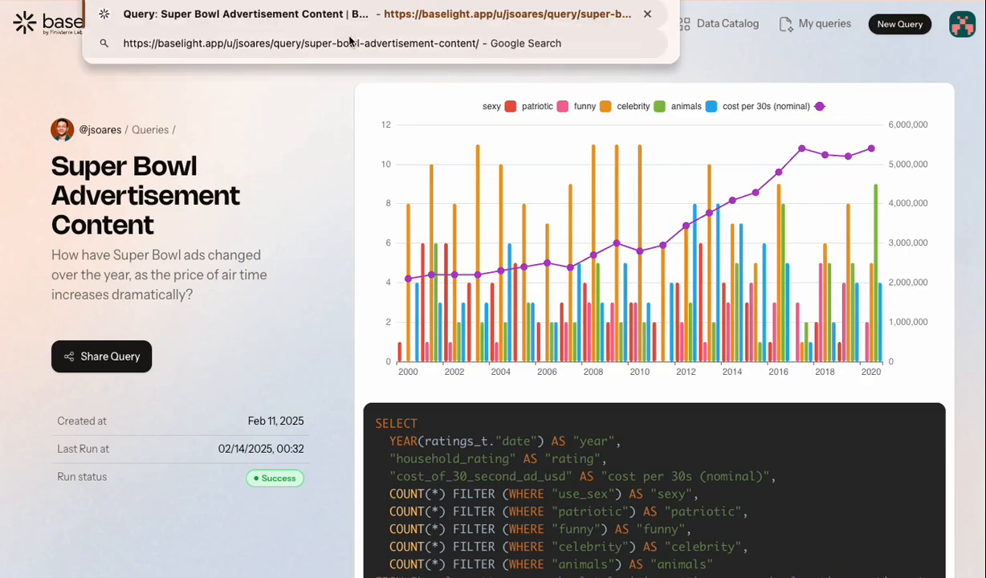
{"action": "key", "text": "Return"}
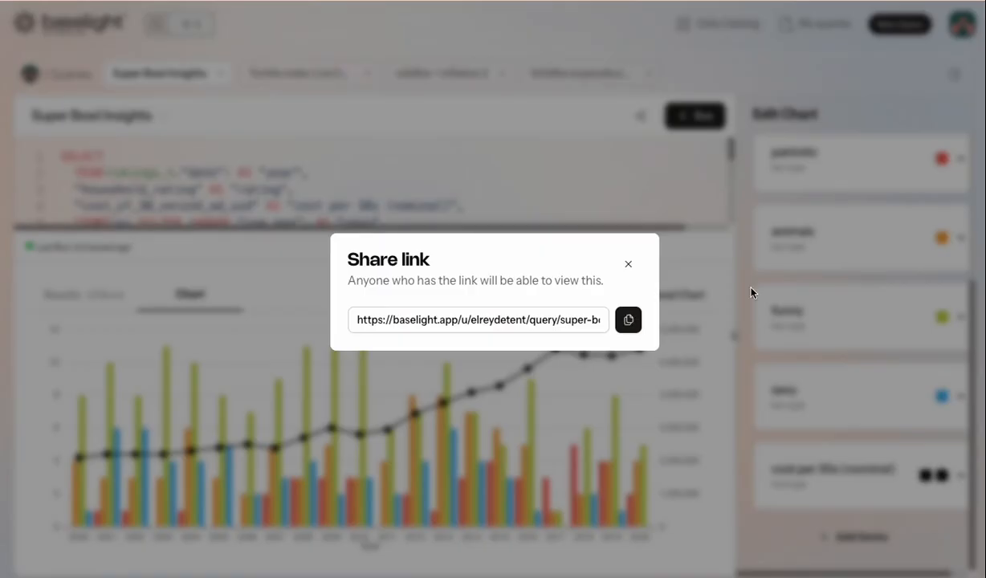
{"action": "left_click", "coordinate": [623, 317]}
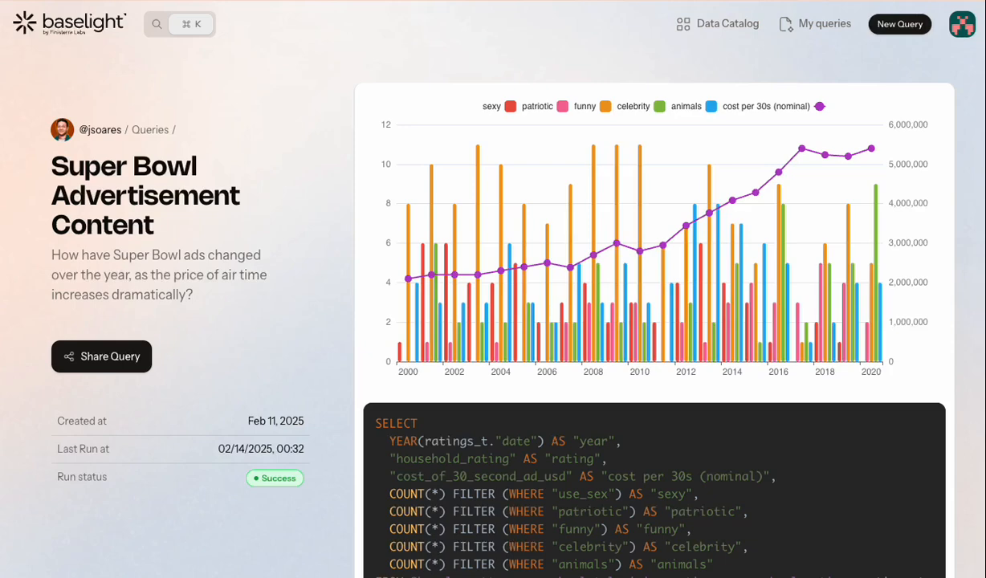
{"action": "key", "text": "super+v"}
{"action": "key", "text": "Return"}
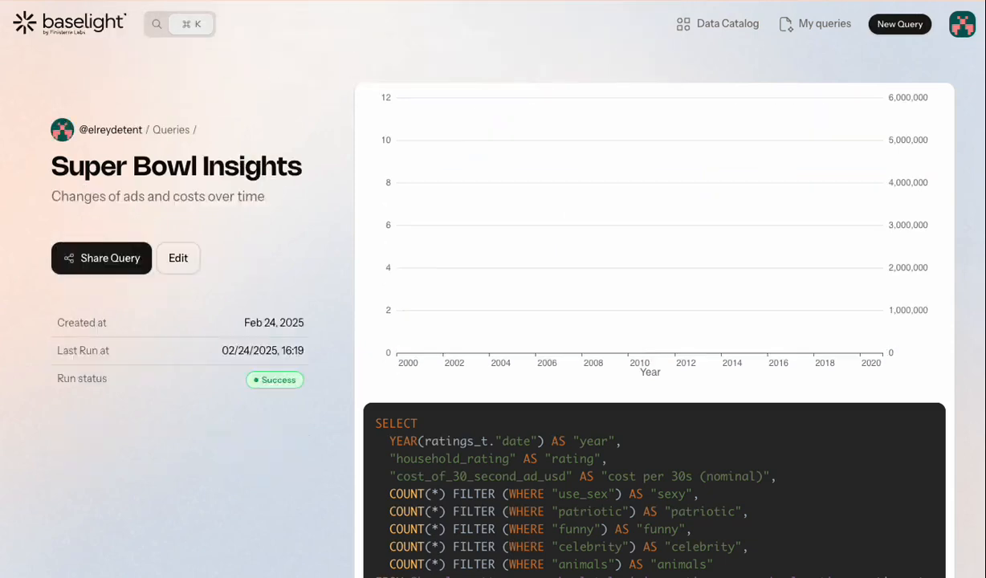